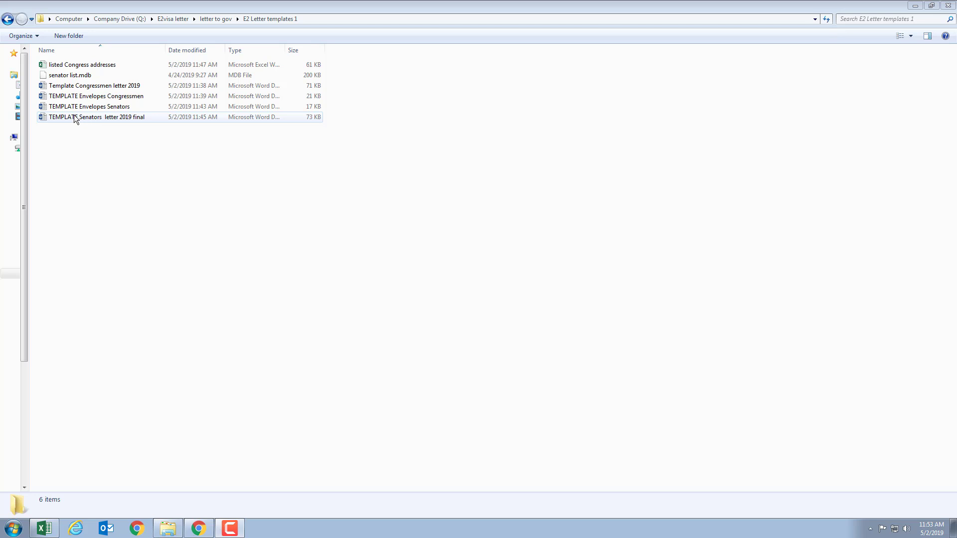
- Open the "TEMPLATE Senators letter 2019 final" document and allow it to load the Office Address List data
double_click(75, 117)
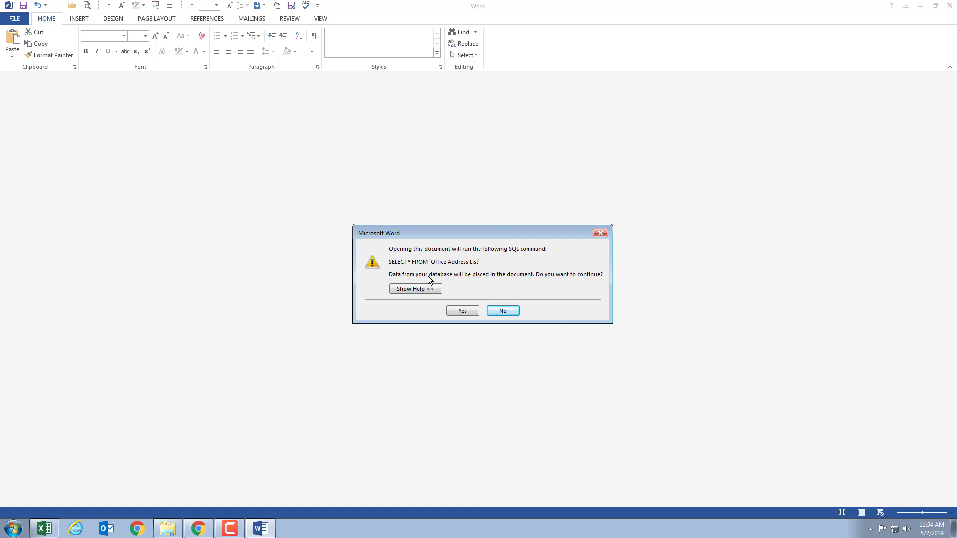
left_click(462, 311)
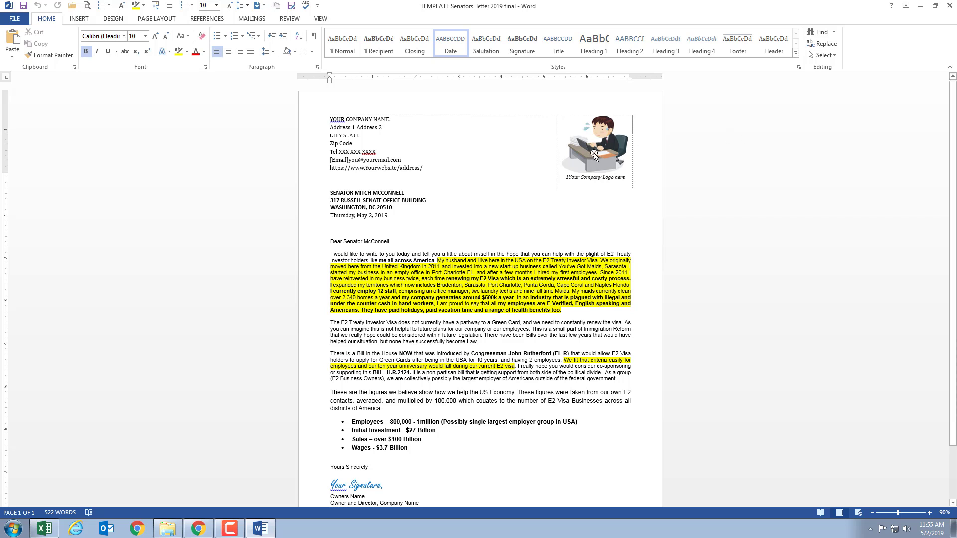
- Replace the placeholder logo picture in the letterhead with "ygm new logo" from the YGM pictures Corporate folder
right_click(594, 155)
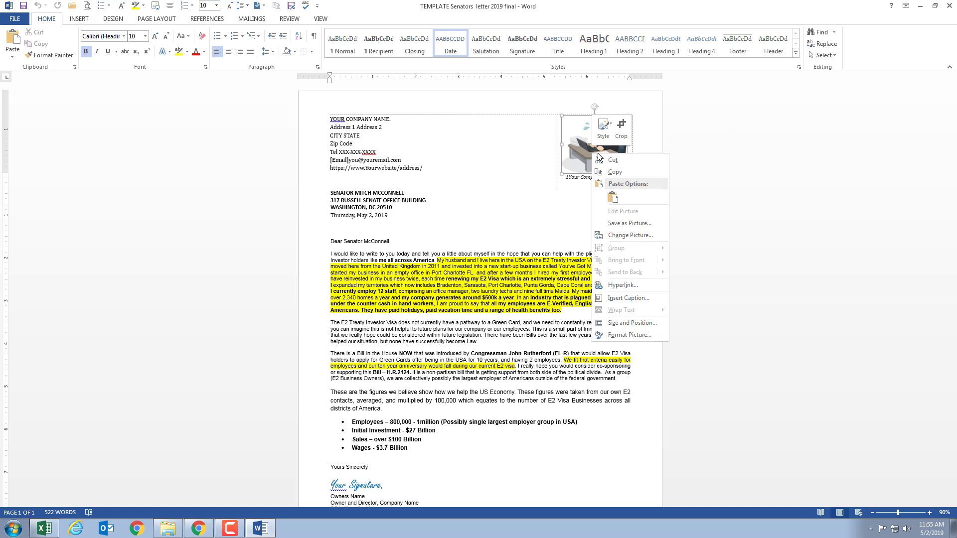
left_click(615, 236)
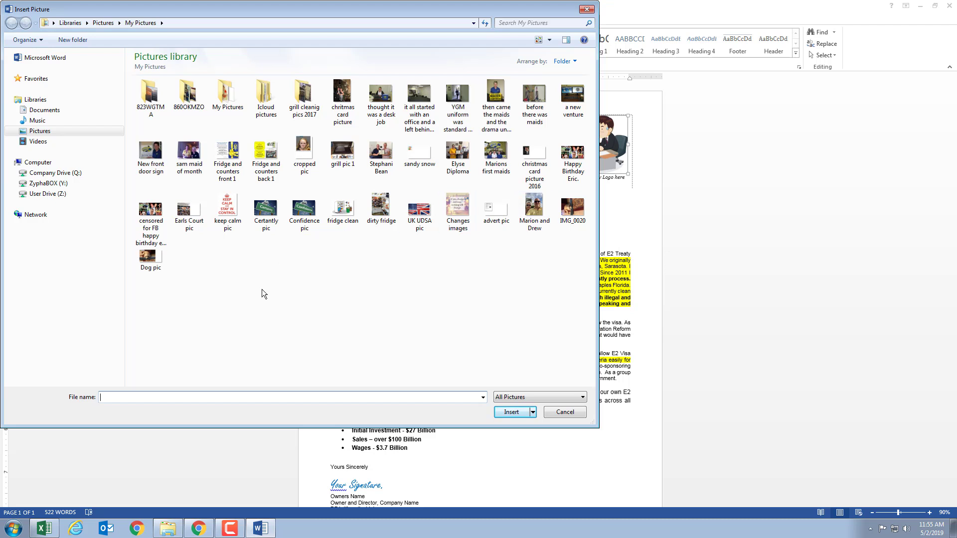
double_click(222, 99)
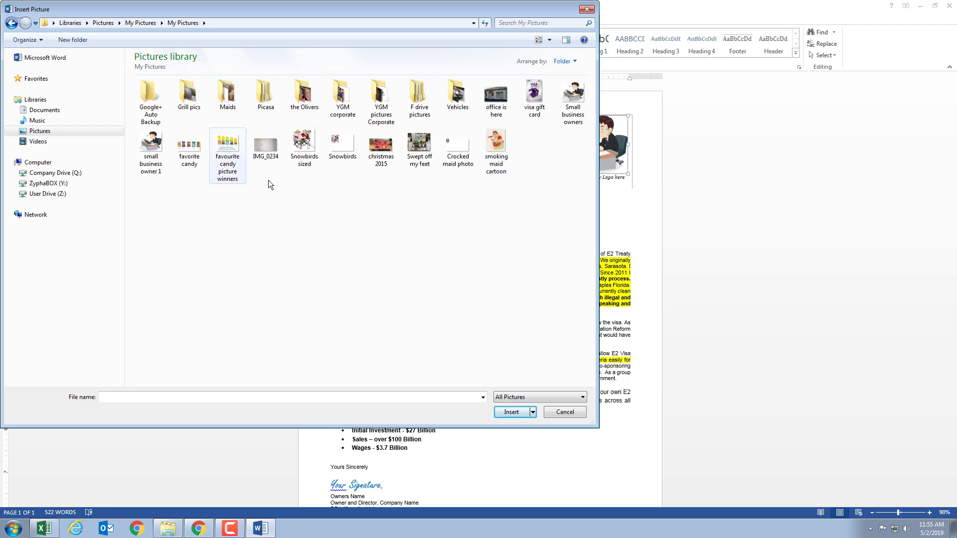
double_click(338, 102)
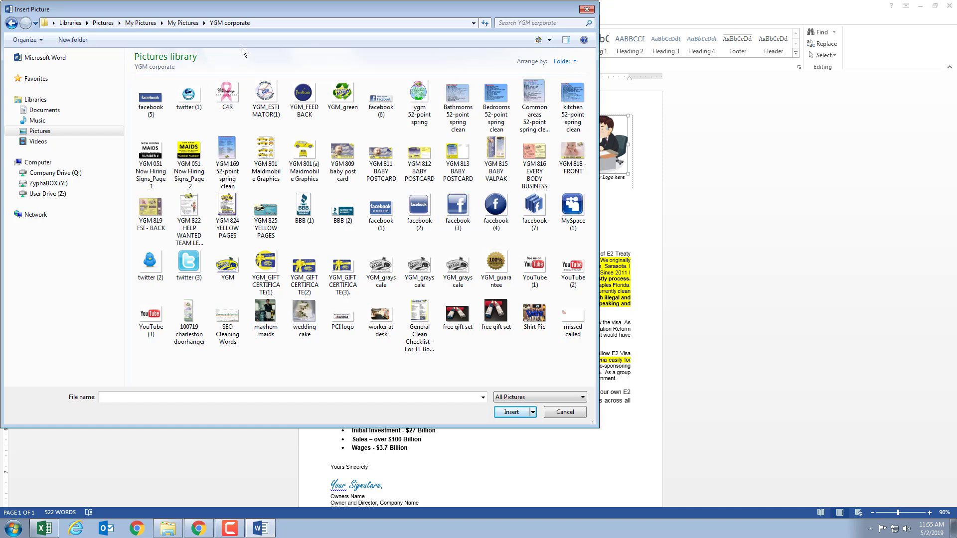
left_click(183, 24)
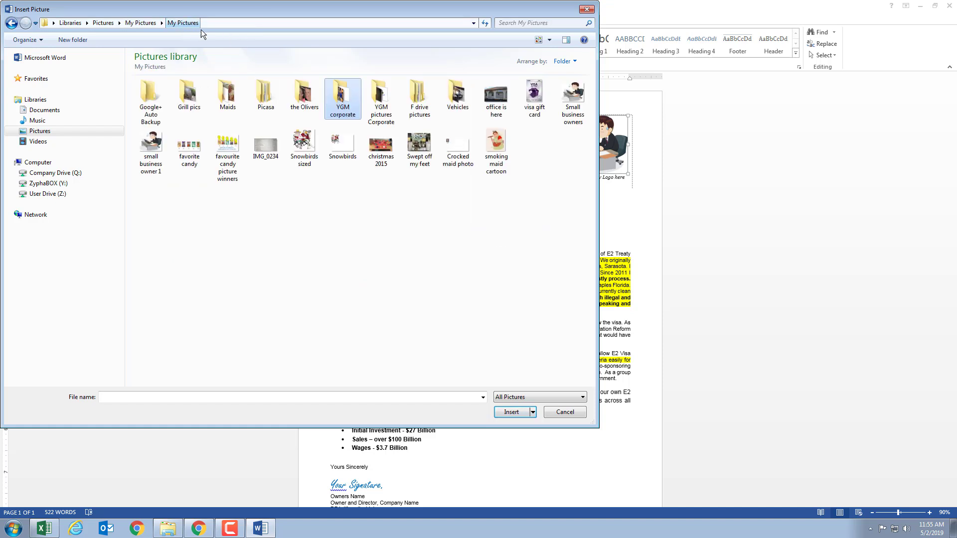
double_click(381, 92)
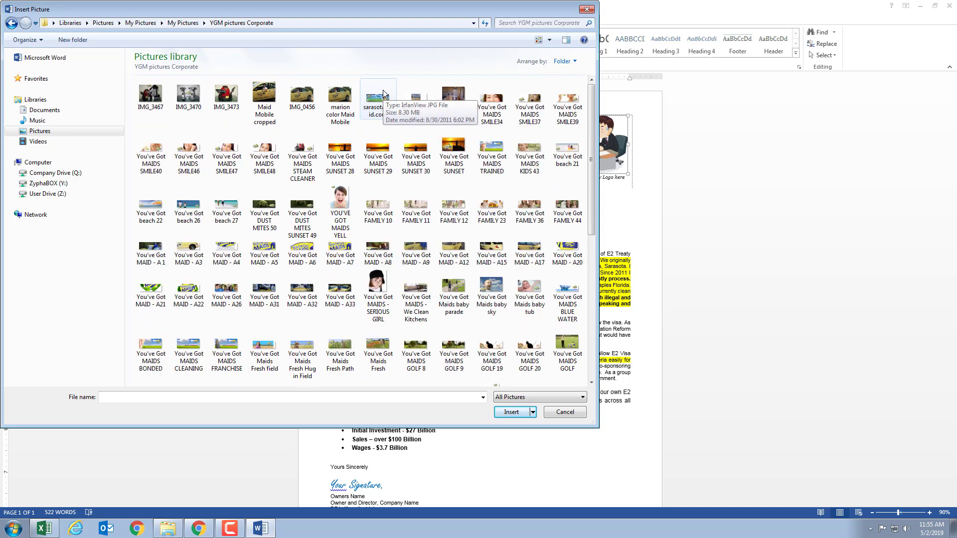
left_click_drag(592, 168, 590, 338)
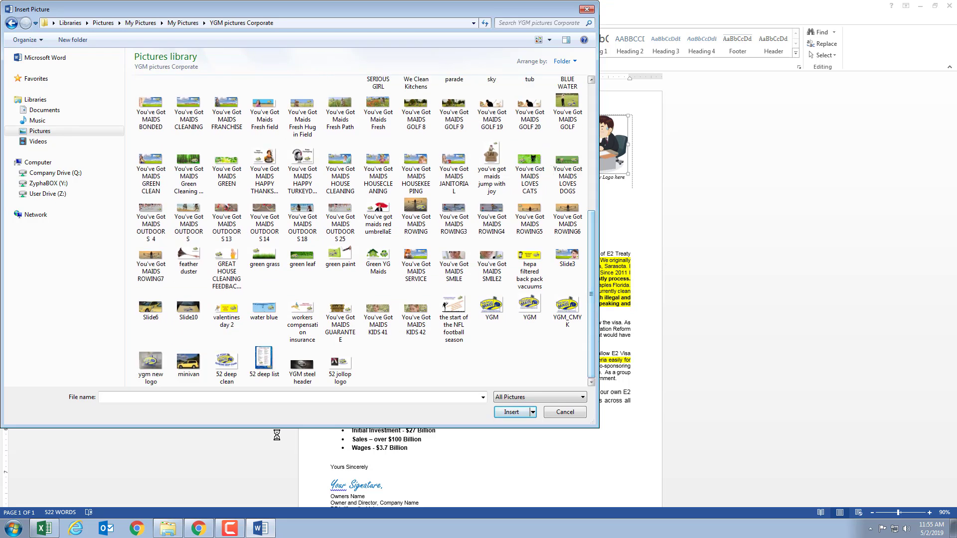
left_click(150, 368)
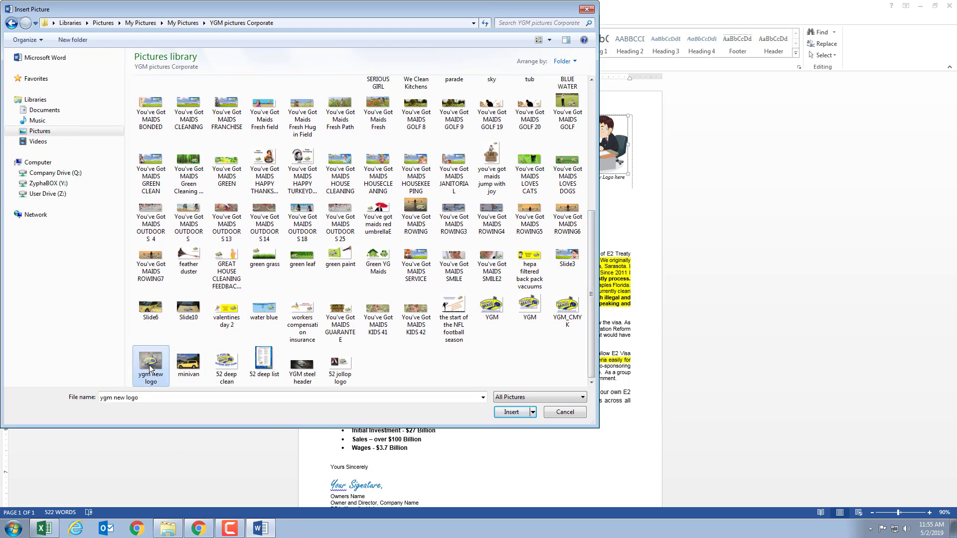
left_click(512, 412)
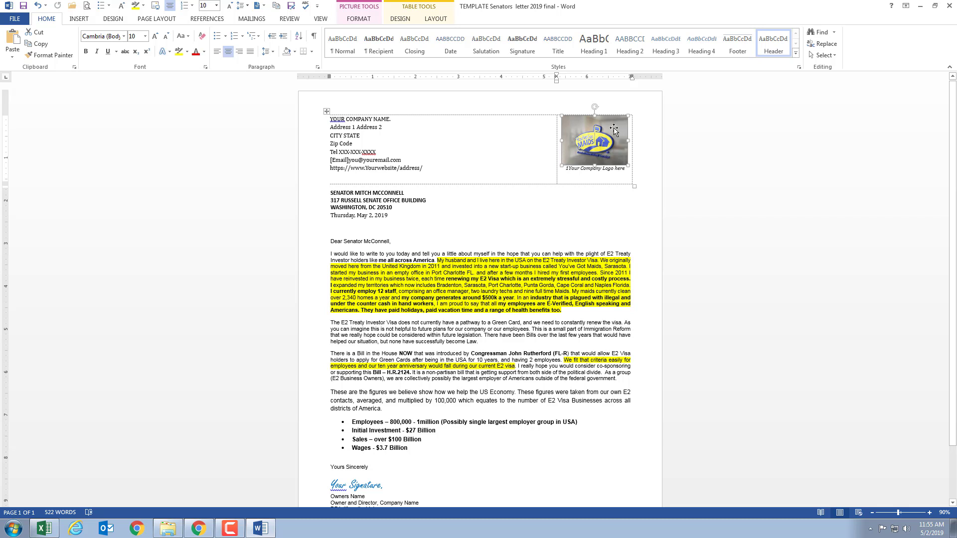
- Undo the logo picture replacement in the letterhead
left_click(624, 170)
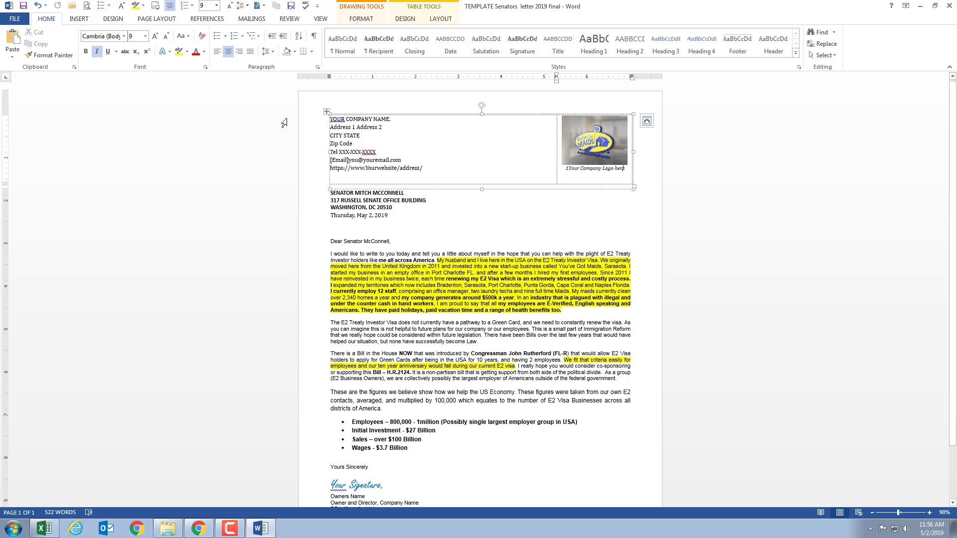
left_click(40, 7)
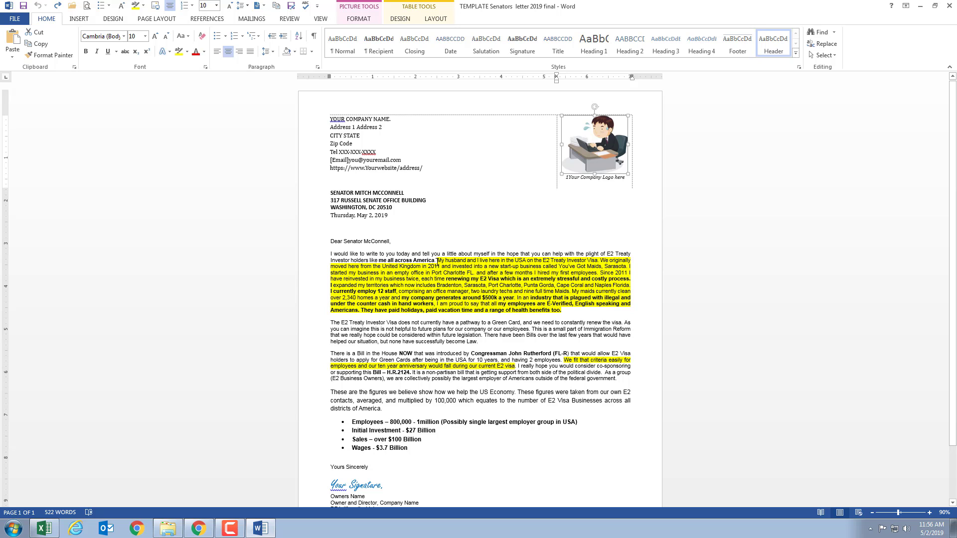
- Select the yellow-highlighted passage in the first paragraph and review the rest of the letter and the available fonts
left_click_drag(436, 260, 561, 311)
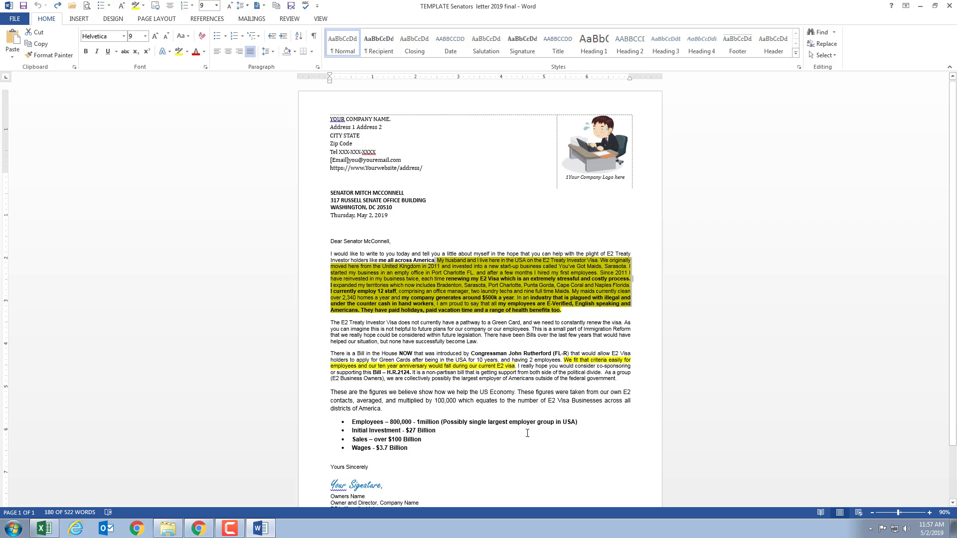
scroll(488, 443, "down", 3)
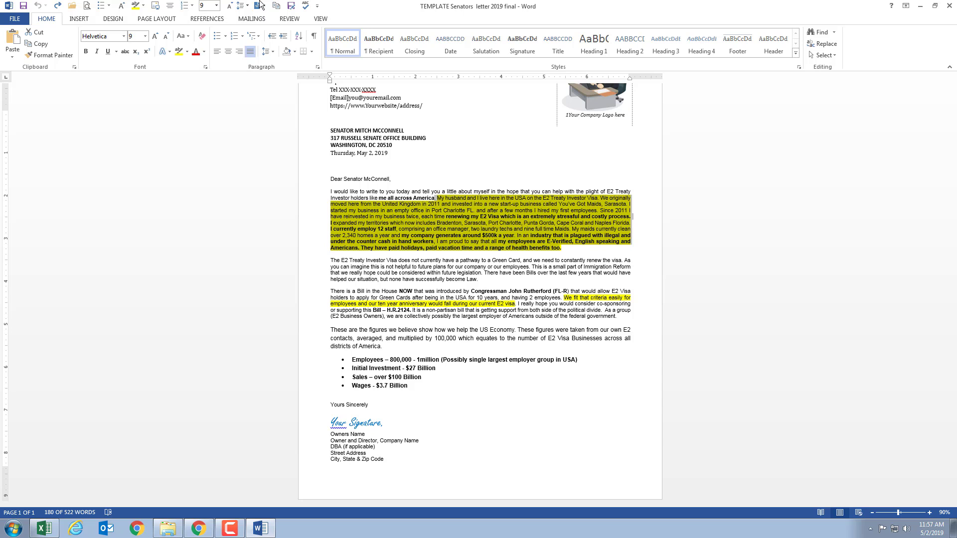
left_click(123, 36)
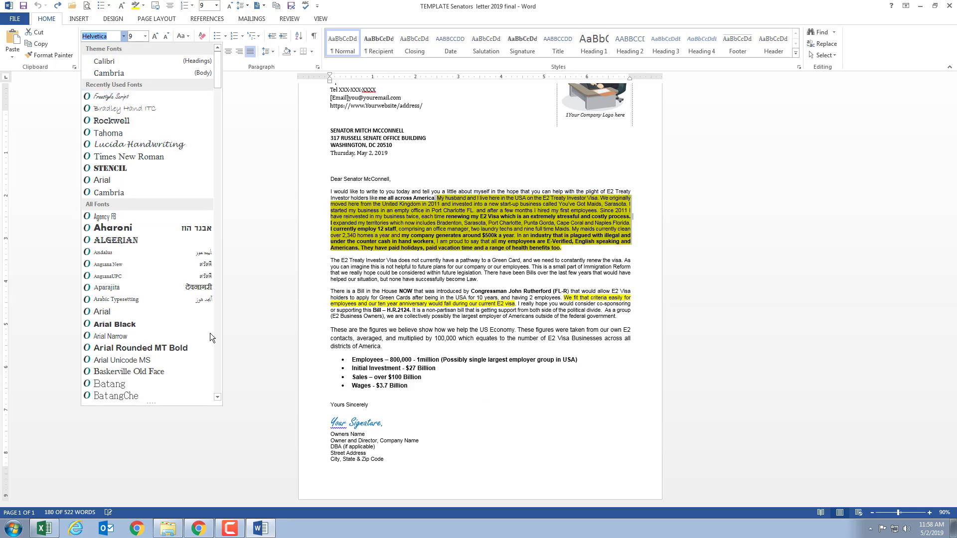
left_click(244, 425)
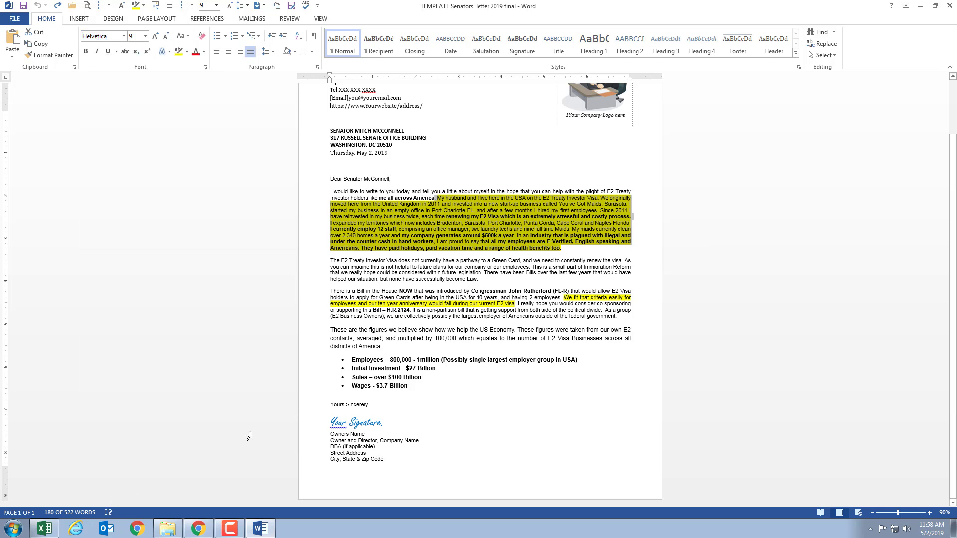
scroll(544, 430, "up", 3)
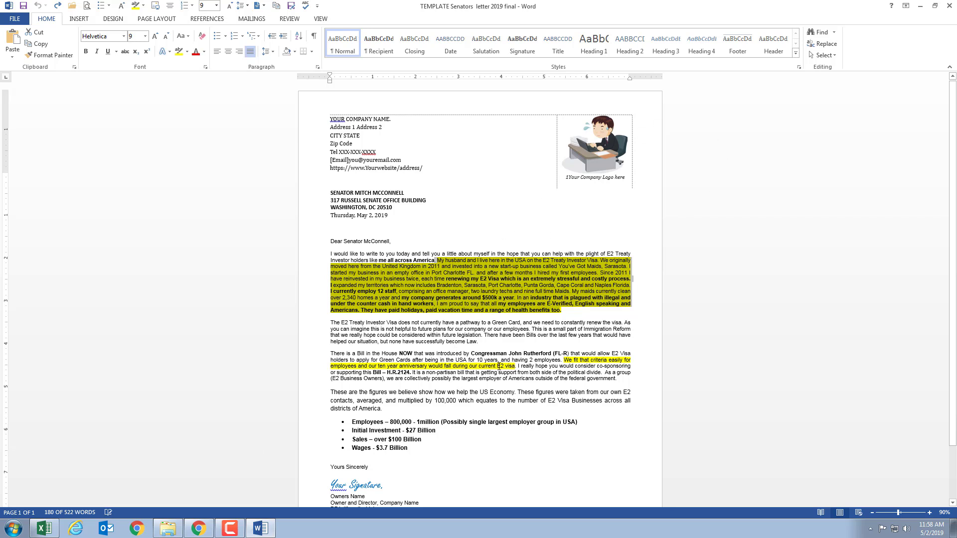
- Turn off the mail merge results preview to inspect the letter's merge fields, and turn the preview back on
left_click(255, 20)
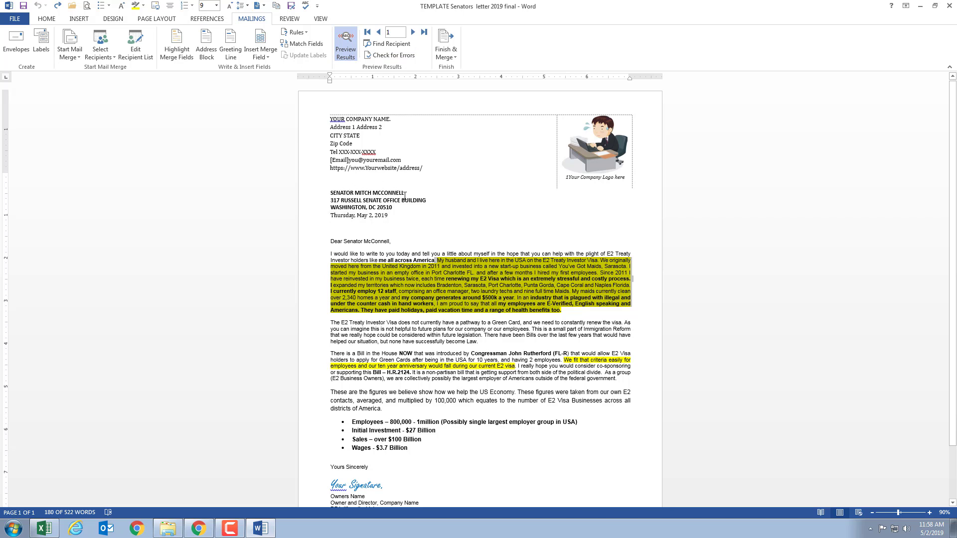
left_click(347, 44)
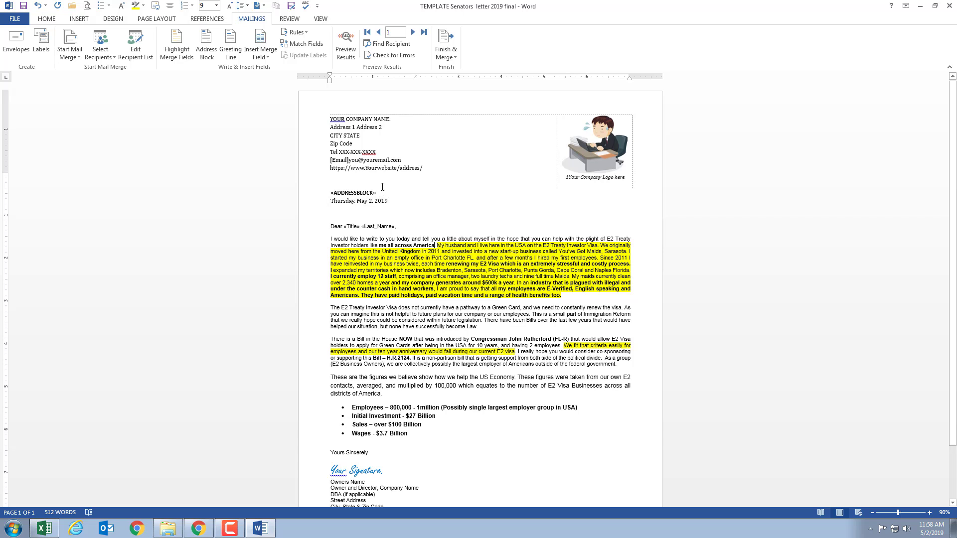
left_click(346, 42)
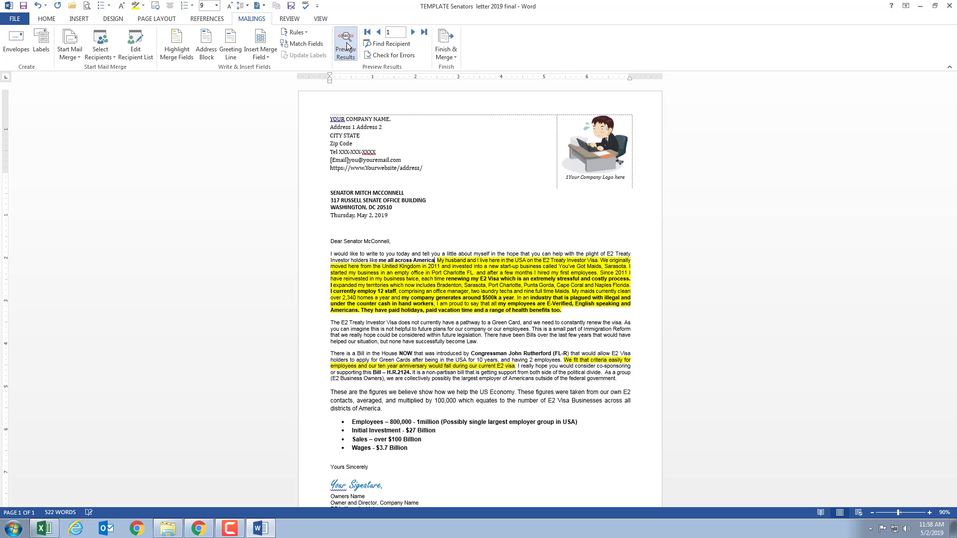
left_click(339, 215)
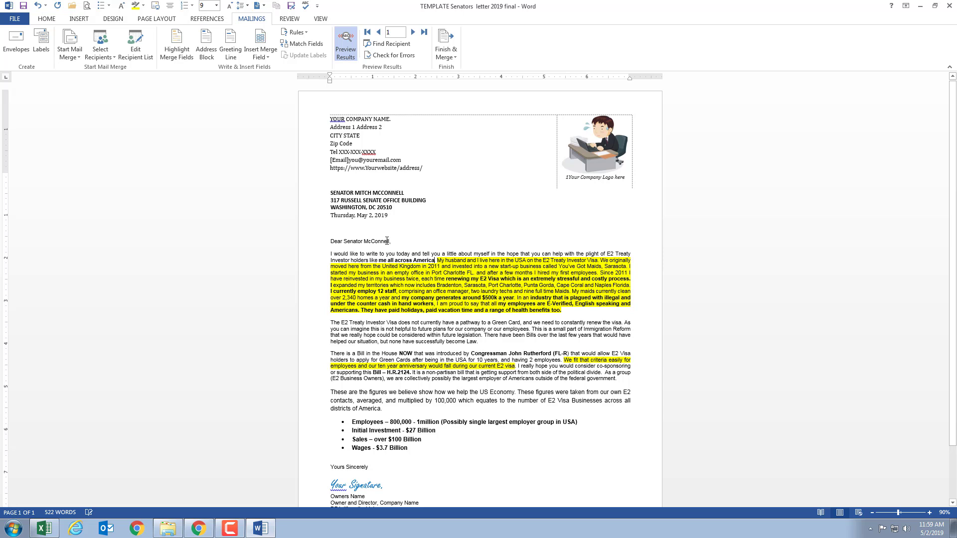
- Preview the letter for the first few recipients and the last recipient, and return to the first record
left_click(414, 33)
left_click(414, 32)
left_click(414, 32)
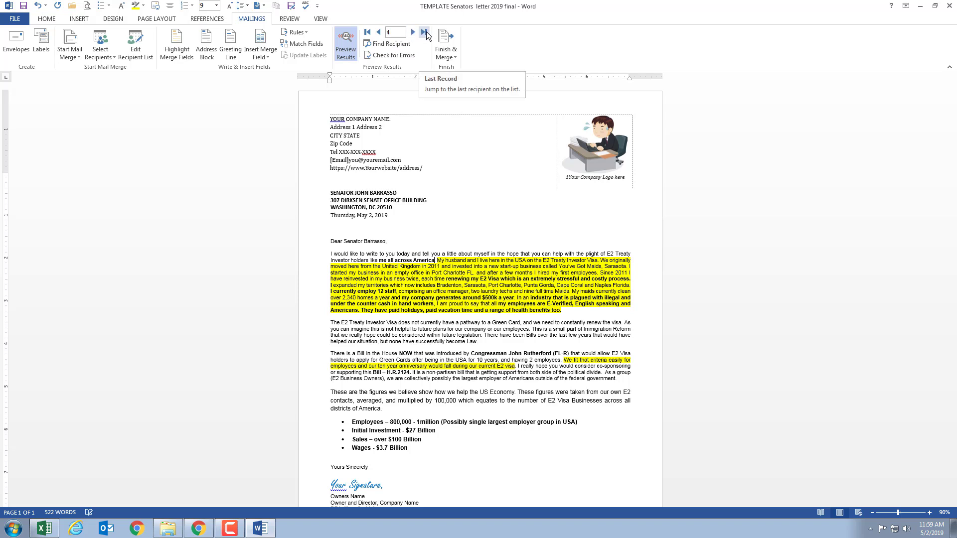
left_click(424, 32)
left_click(368, 33)
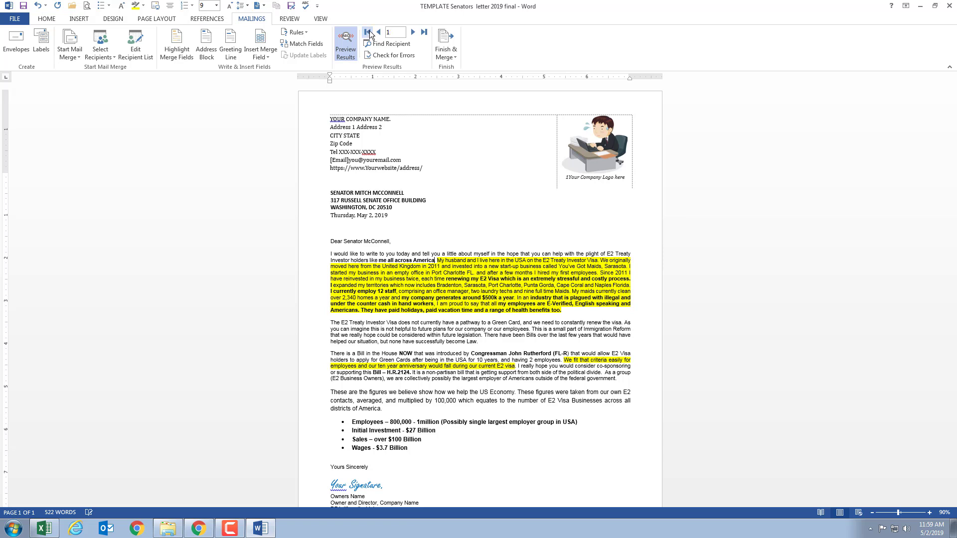
- Page forward through the merged letters to record 28, checking each senator's address block and greeting
left_click(413, 33)
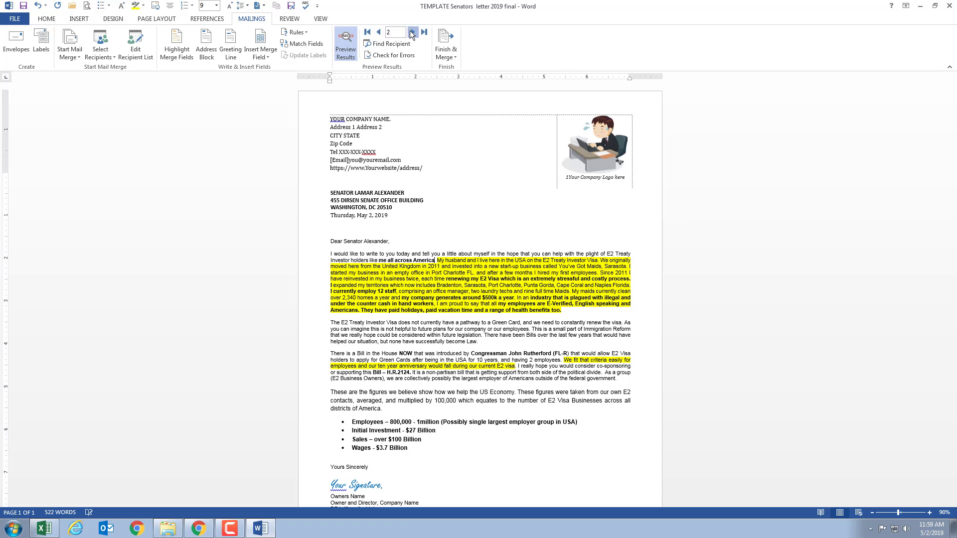
left_click(413, 33)
left_click(412, 33)
left_click(412, 33)
left_click(412, 33)
left_click(412, 33)
left_click(412, 32)
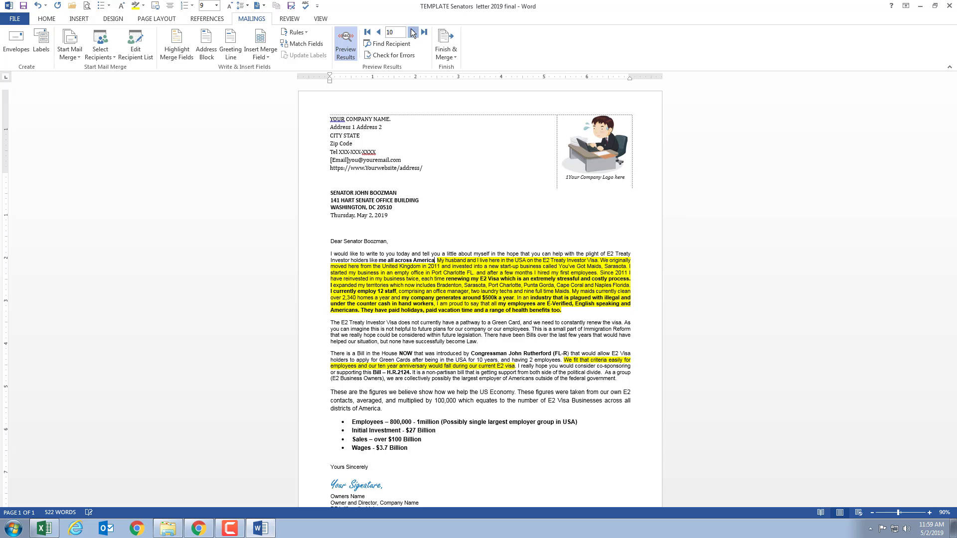
left_click(412, 32)
left_click(412, 33)
left_click(412, 32)
left_click(412, 32)
left_click(412, 32)
left_click(413, 33)
left_click(412, 32)
left_click(412, 32)
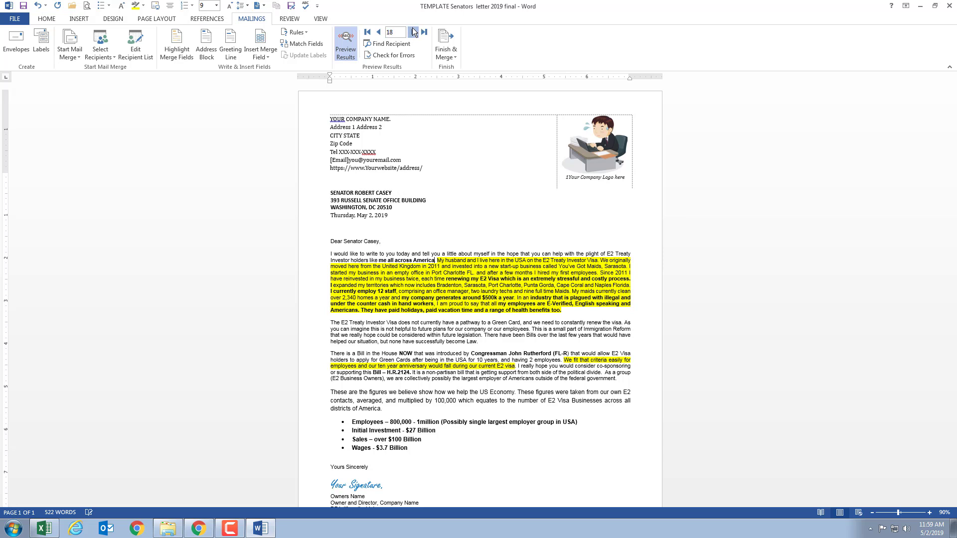
left_click(412, 32)
left_click(412, 32)
left_click(412, 33)
left_click(412, 32)
left_click(412, 33)
left_click(412, 32)
left_click(412, 32)
left_click(412, 32)
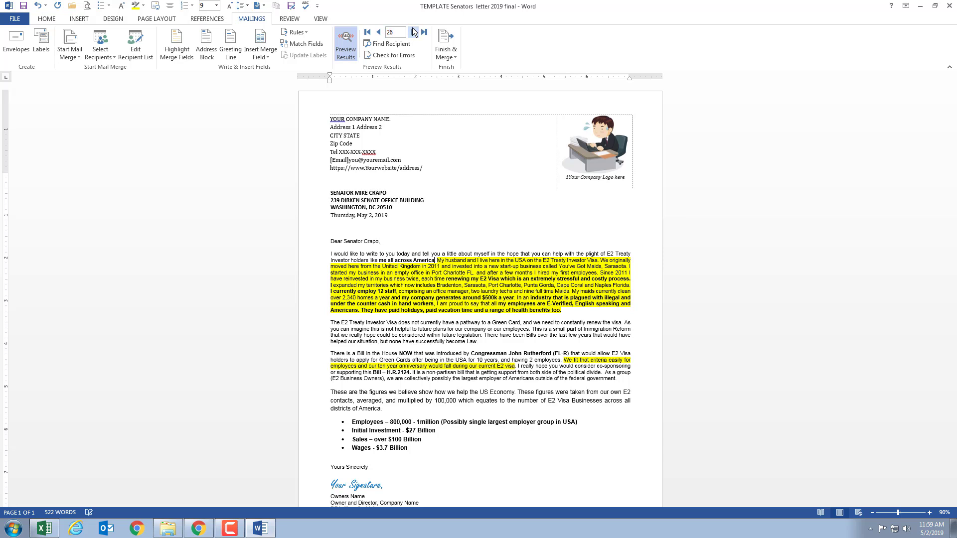
left_click(413, 33)
left_click(413, 32)
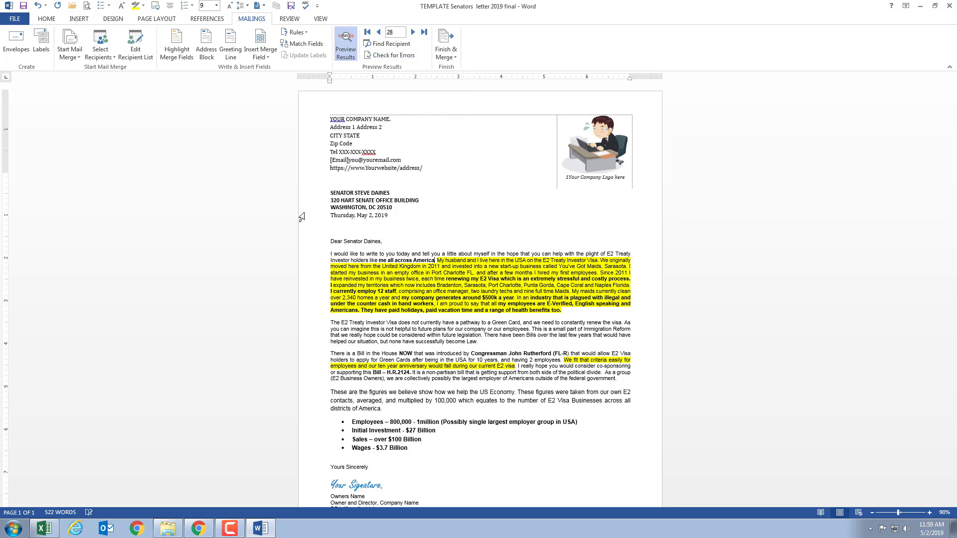
- Review the record range options for merging to individual documents, and cancel without merging
left_click(450, 42)
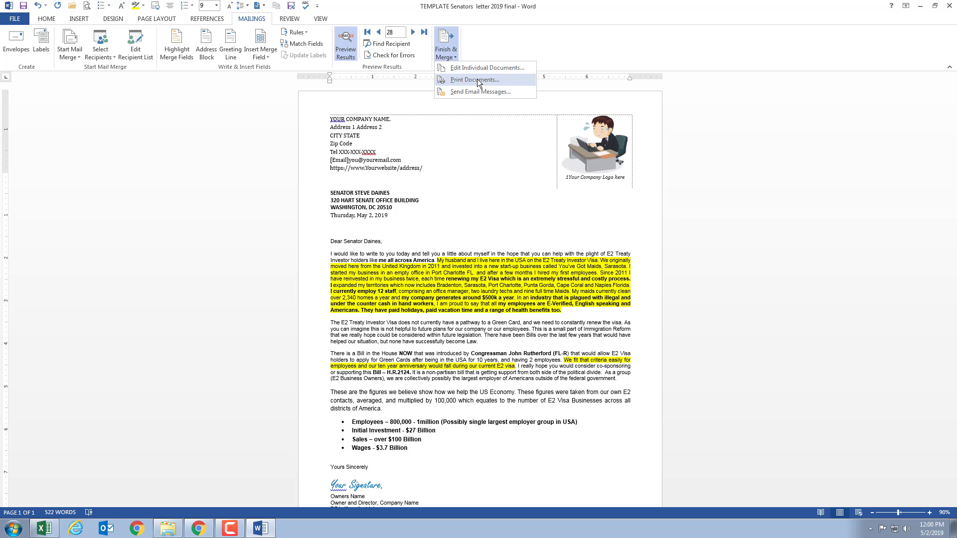
left_click(481, 67)
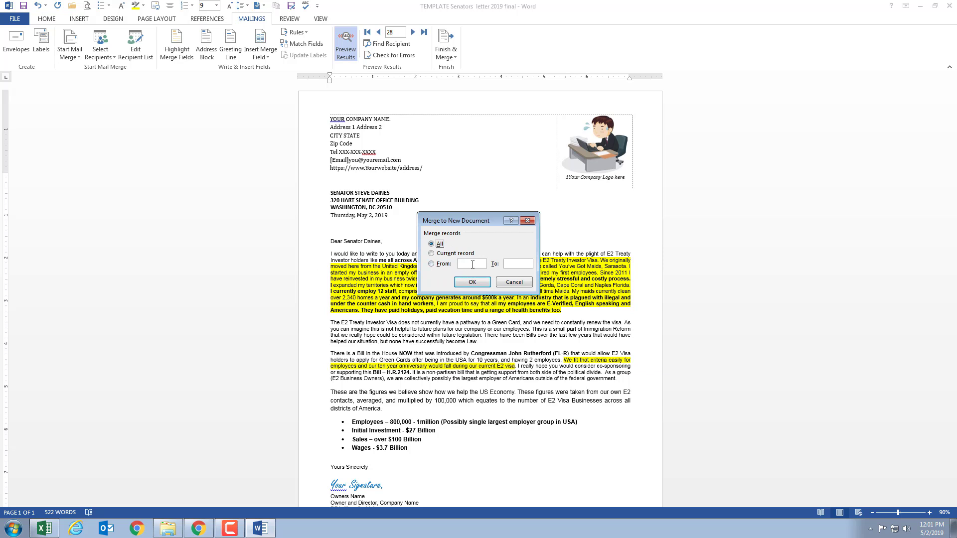
left_click(526, 283)
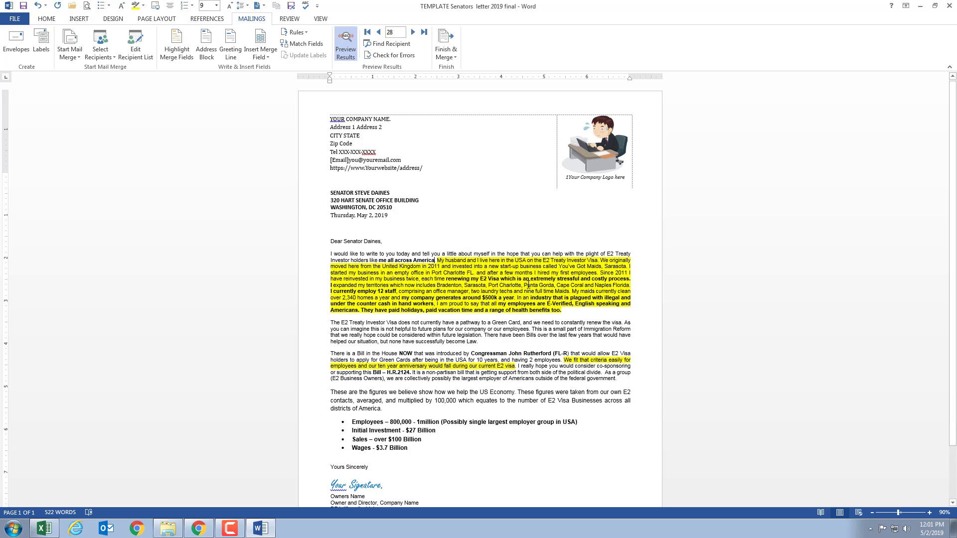
- Look over the whole senators' letter, and close it with its changes saved
scroll(518, 196, "down", 4)
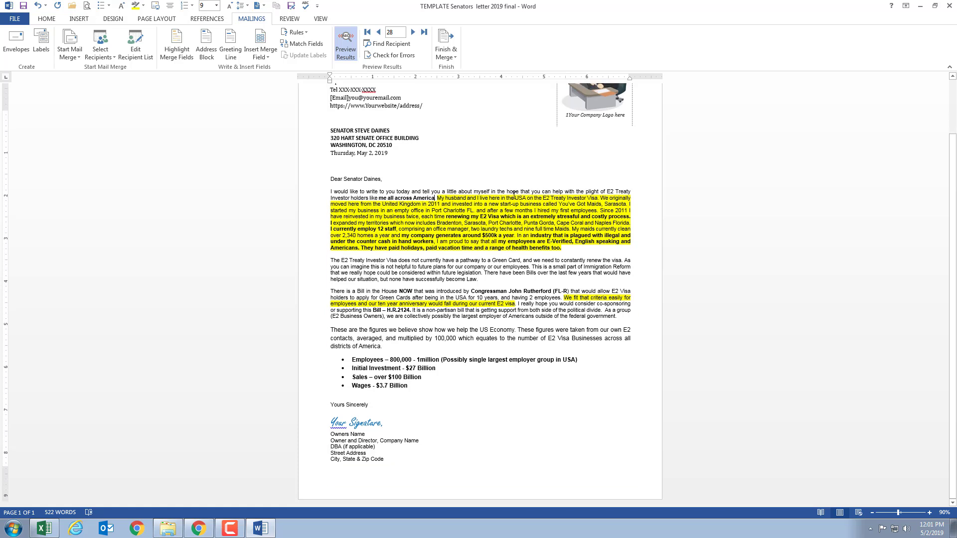
scroll(513, 196, "up", 4)
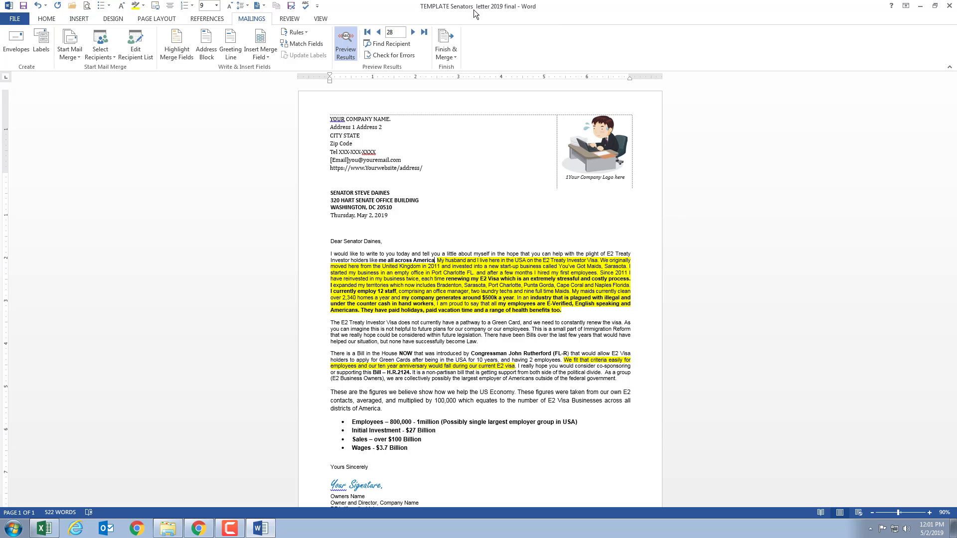
left_click(949, 8)
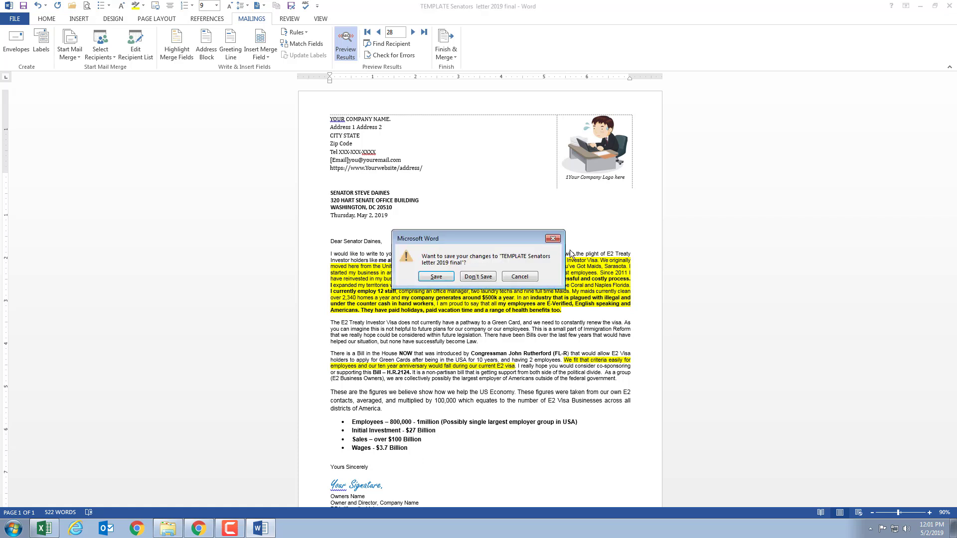
left_click(434, 277)
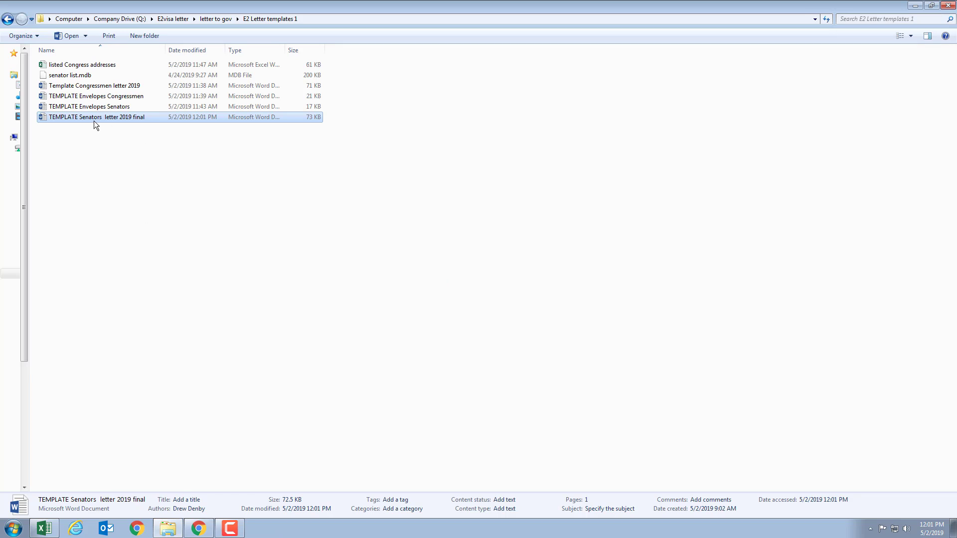
- Open the TEMPLATE Envelopes Senators document with its database data allowed, and examine the sender's return address lines
left_click(117, 107)
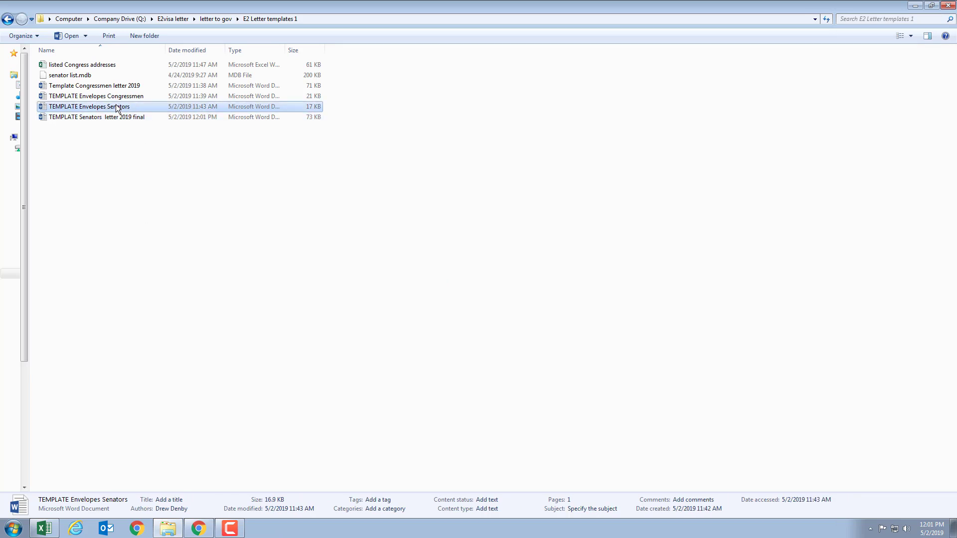
left_click(62, 108)
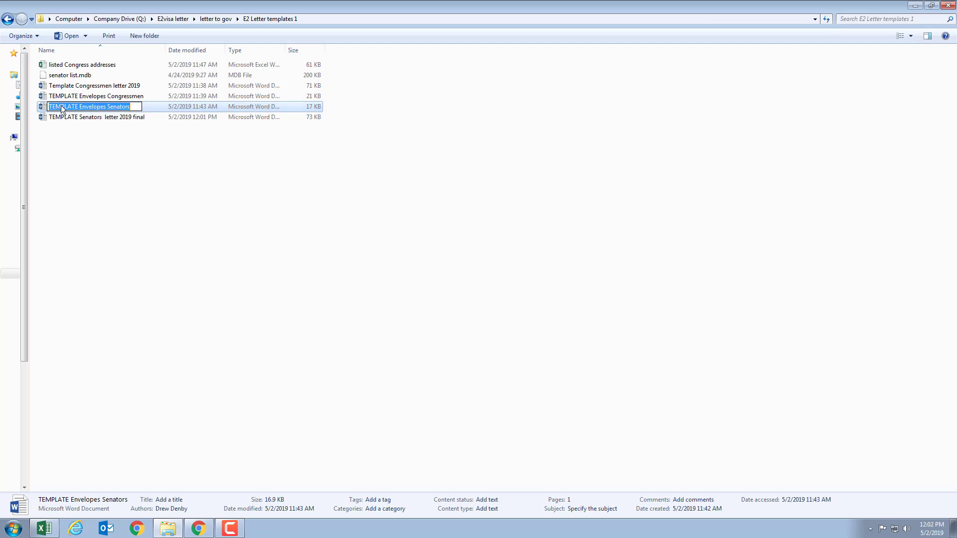
double_click(46, 107)
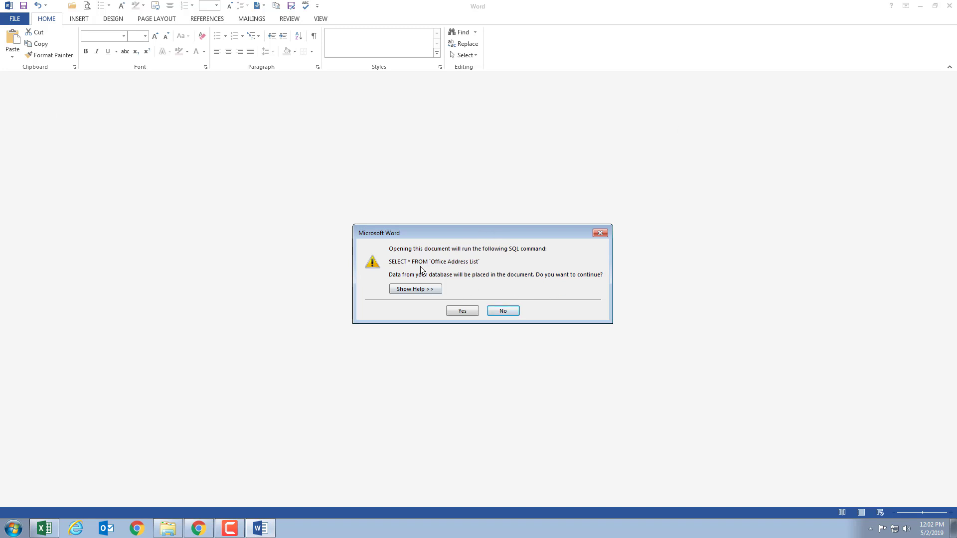
left_click(459, 310)
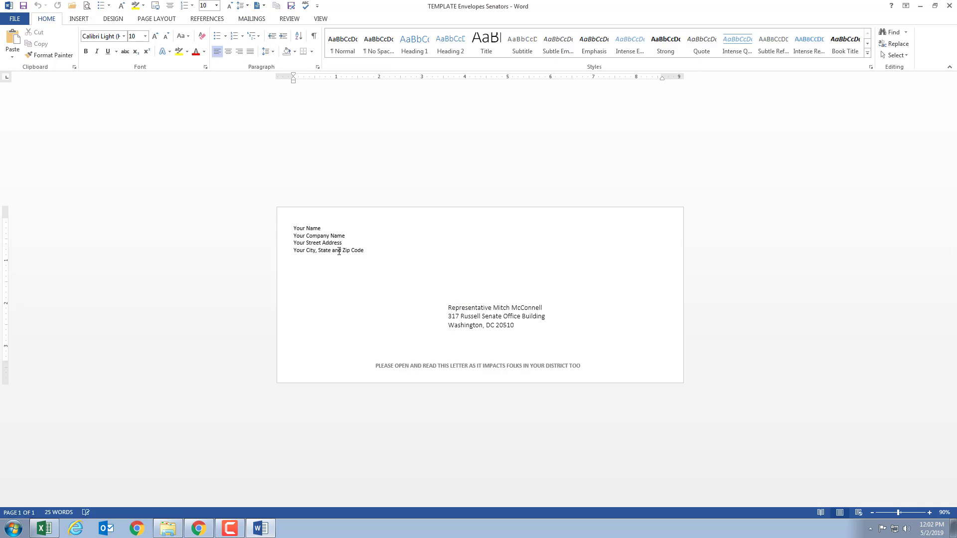
left_click_drag(373, 252, 285, 228)
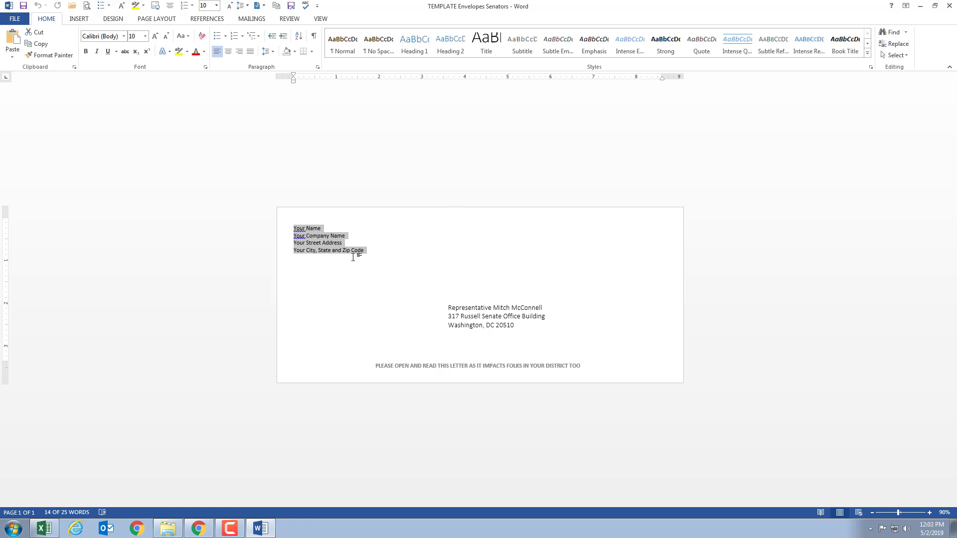
left_click(378, 250)
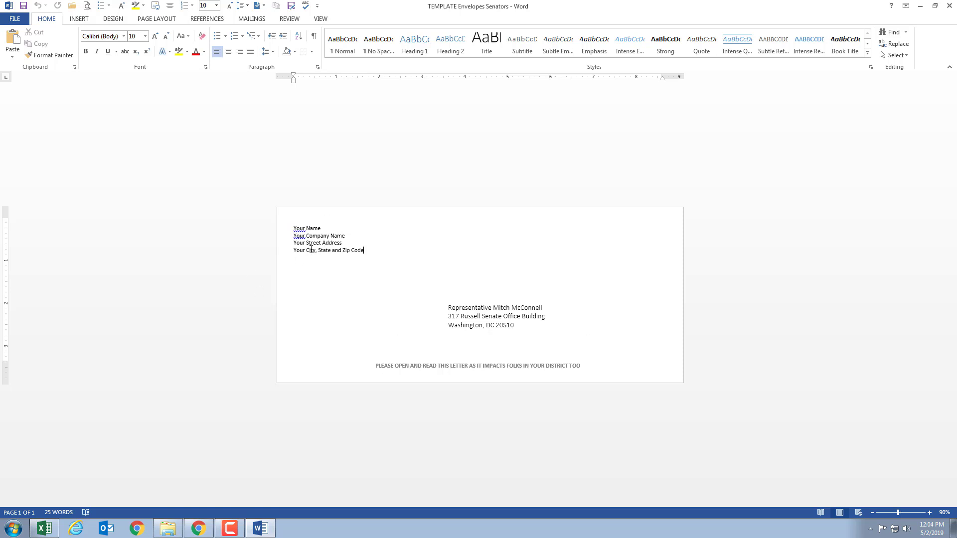
- Turn off the envelope's merge preview to inspect the address block field, and turn the preview back on
left_click(258, 19)
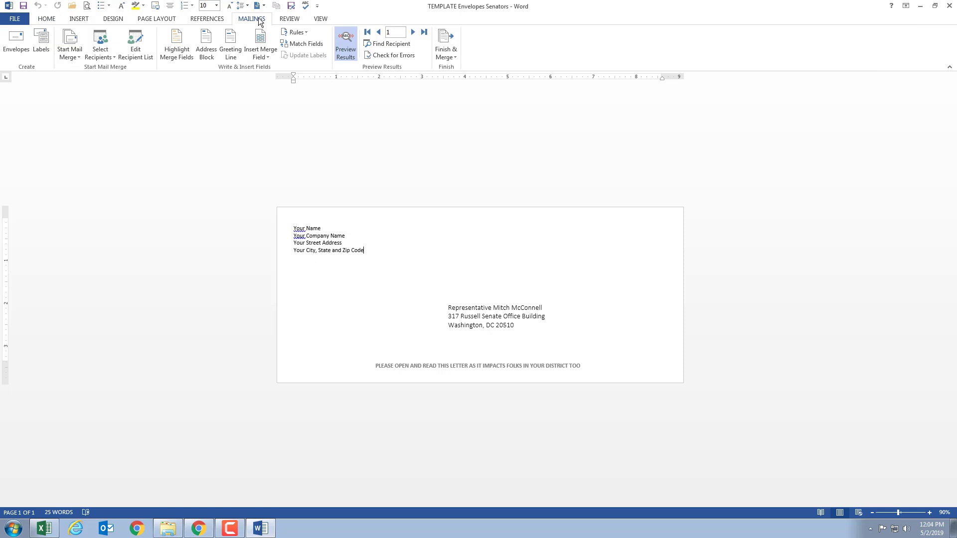
left_click(344, 53)
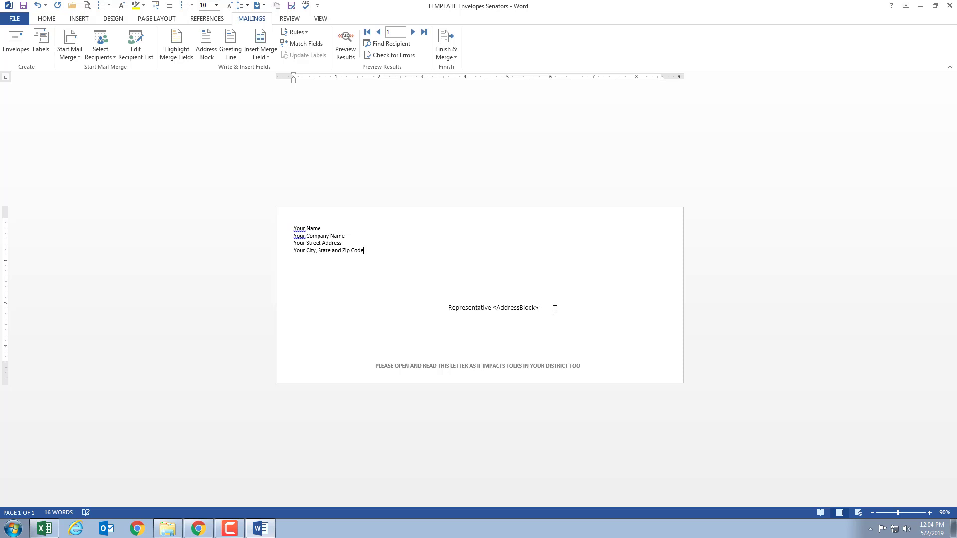
left_click(346, 36)
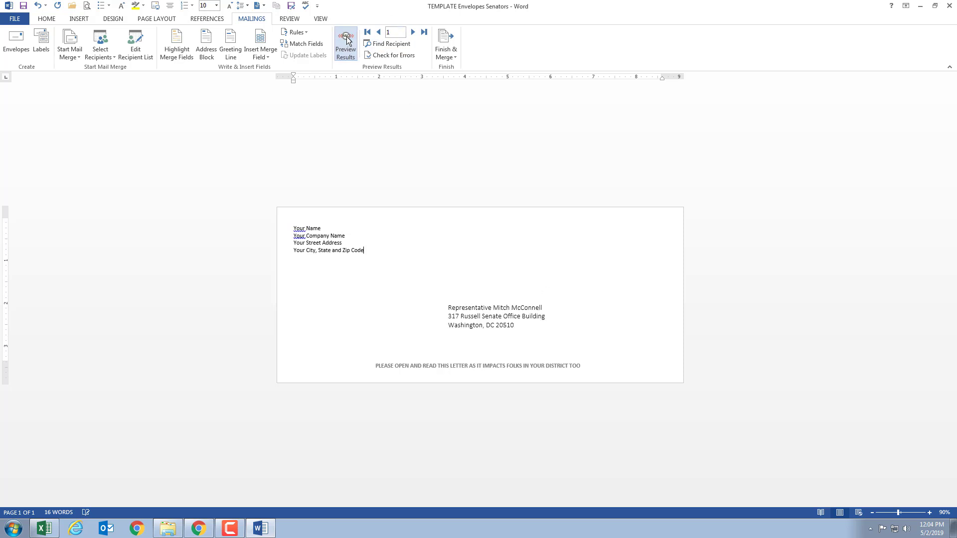
- Preview the last senator's envelope, step back to record 95 and forward to 96, and return to the first record
left_click(424, 32)
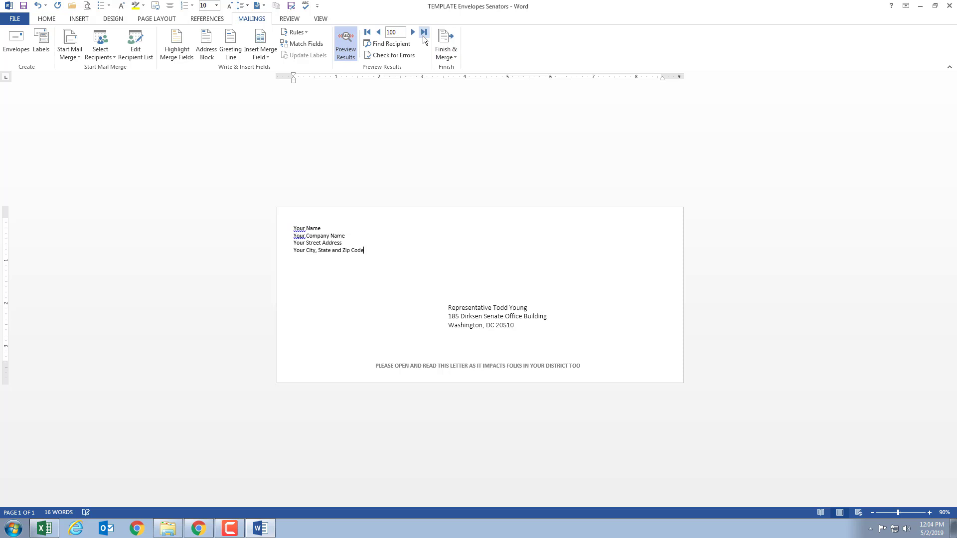
left_click(380, 33)
left_click(379, 33)
left_click(379, 33)
left_click(379, 33)
left_click(379, 33)
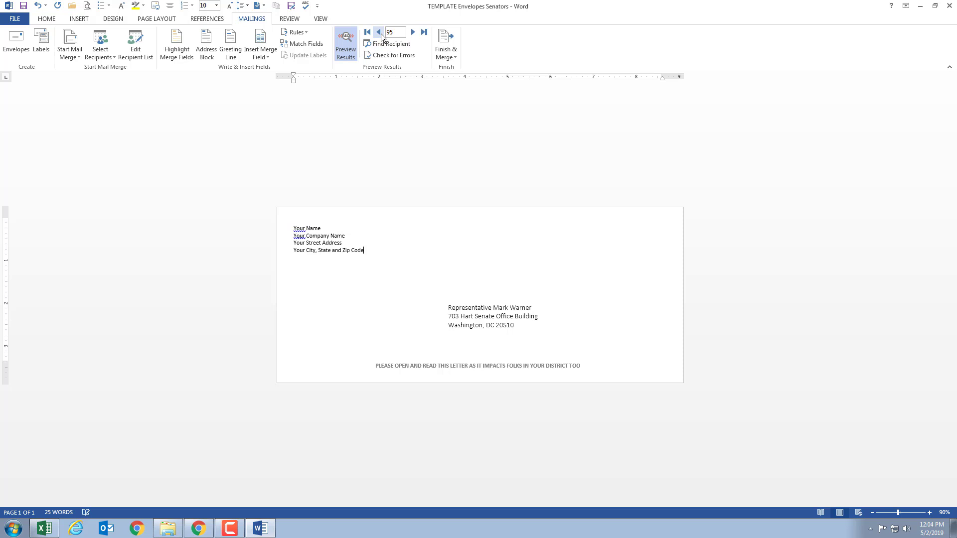
left_click(413, 32)
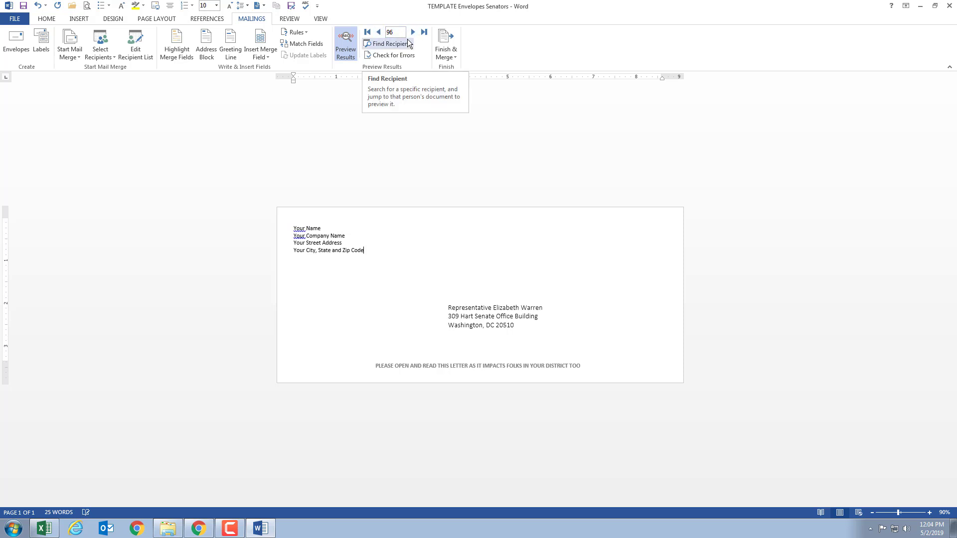
left_click(367, 32)
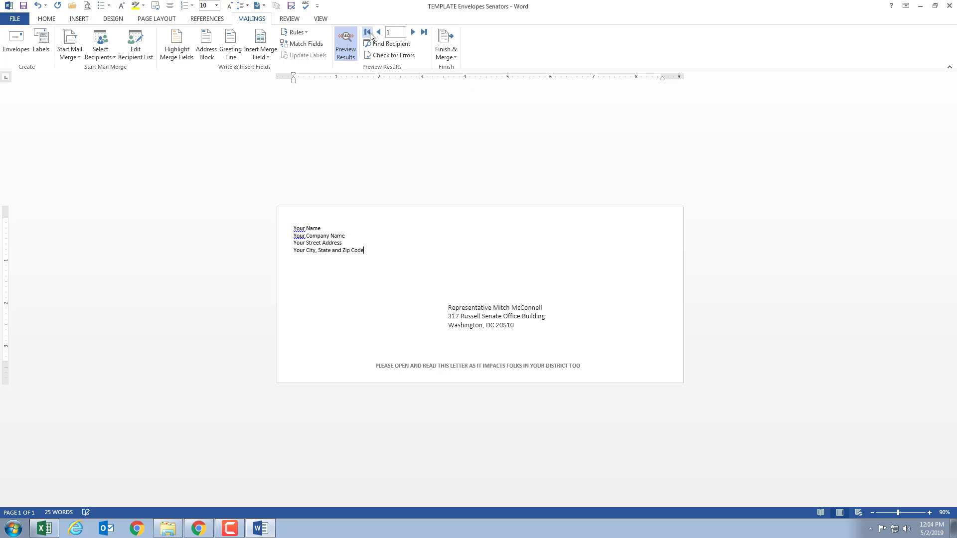
- Review the options for finishing the envelope merge, and close the senators' envelope template with its changes saved
left_click(447, 37)
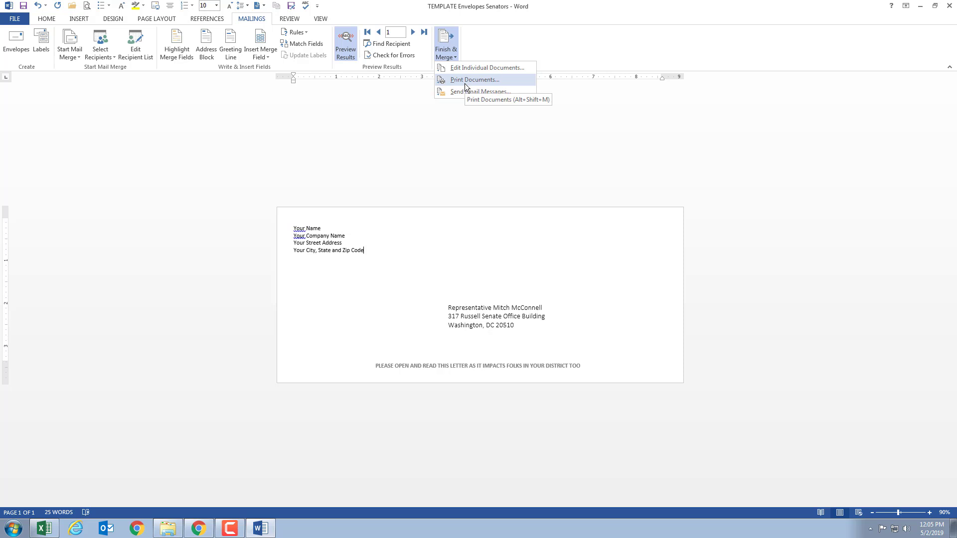
left_click(949, 6)
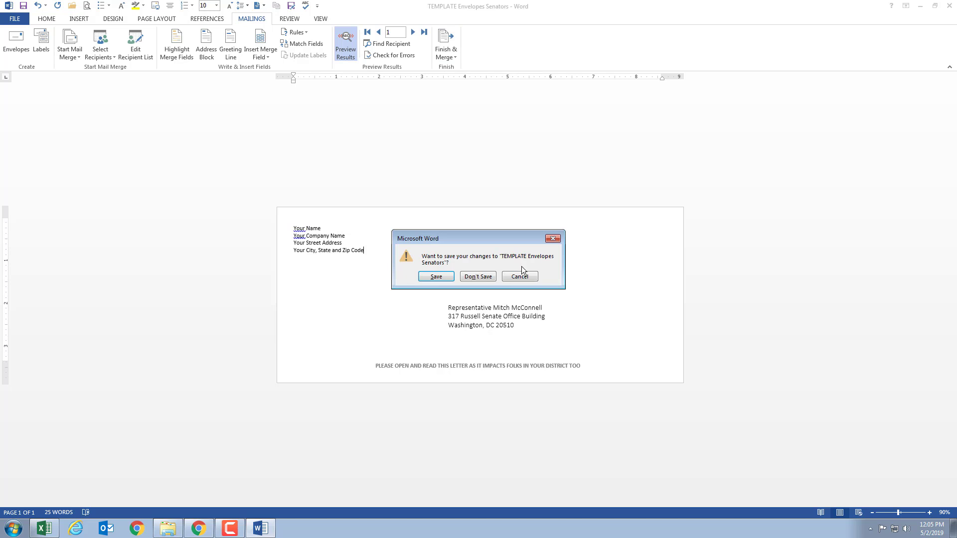
left_click(436, 277)
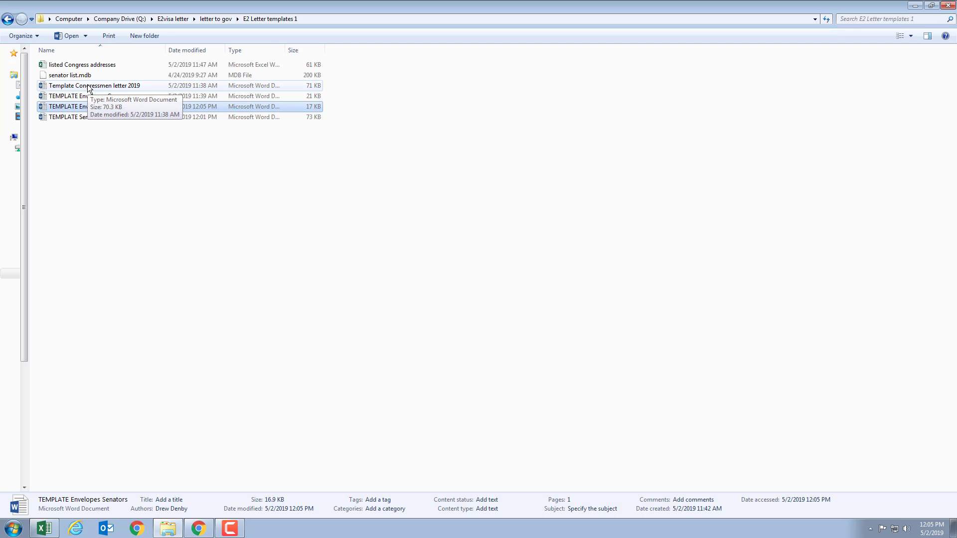
- Open Template Congressmen letter 2019 with its database data allowed, and justify the text from the greeting through the paragraph above the bullet list
double_click(89, 86)
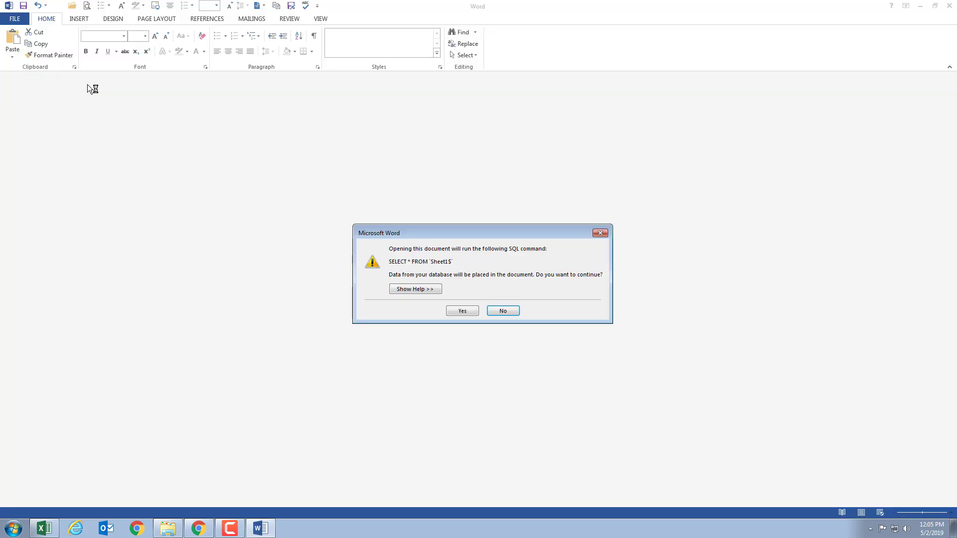
left_click(462, 314)
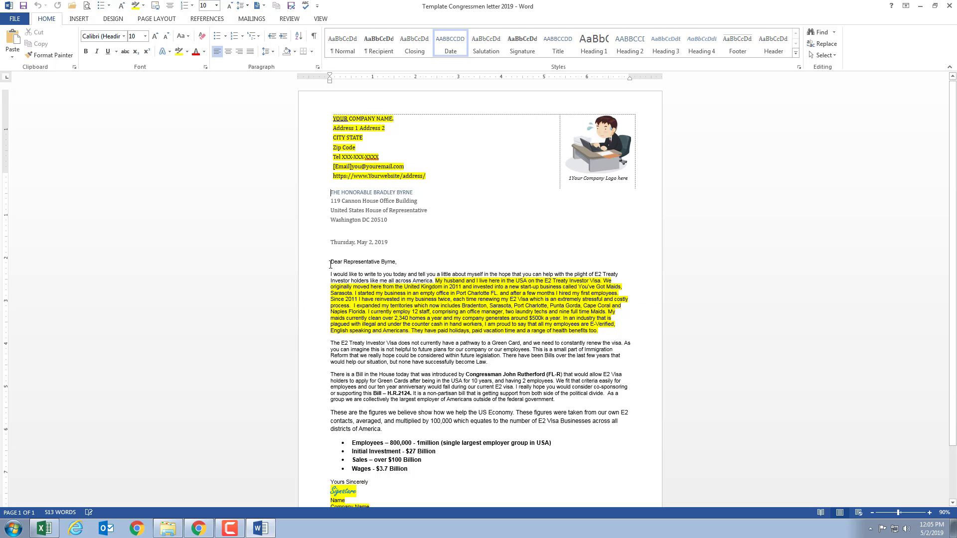
left_click_drag(329, 262, 385, 429)
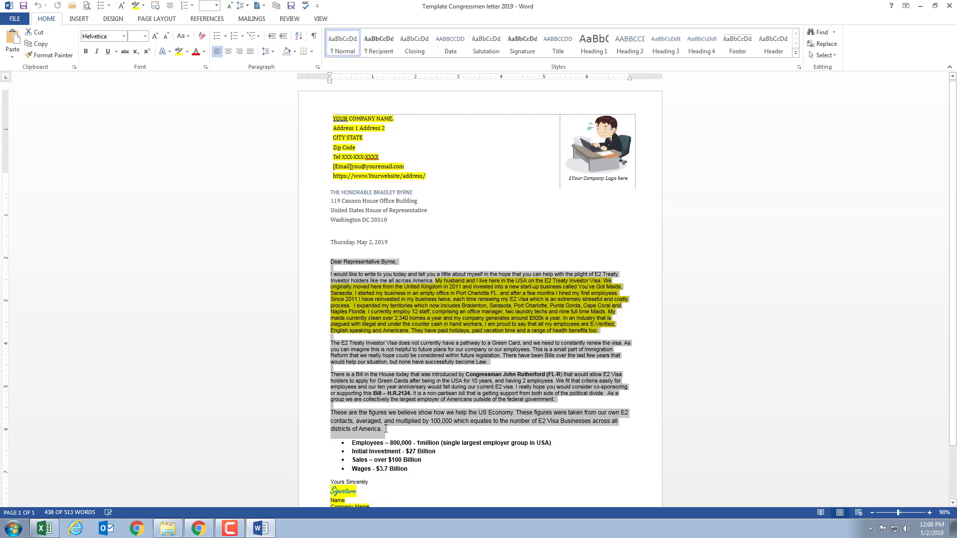
left_click(253, 51)
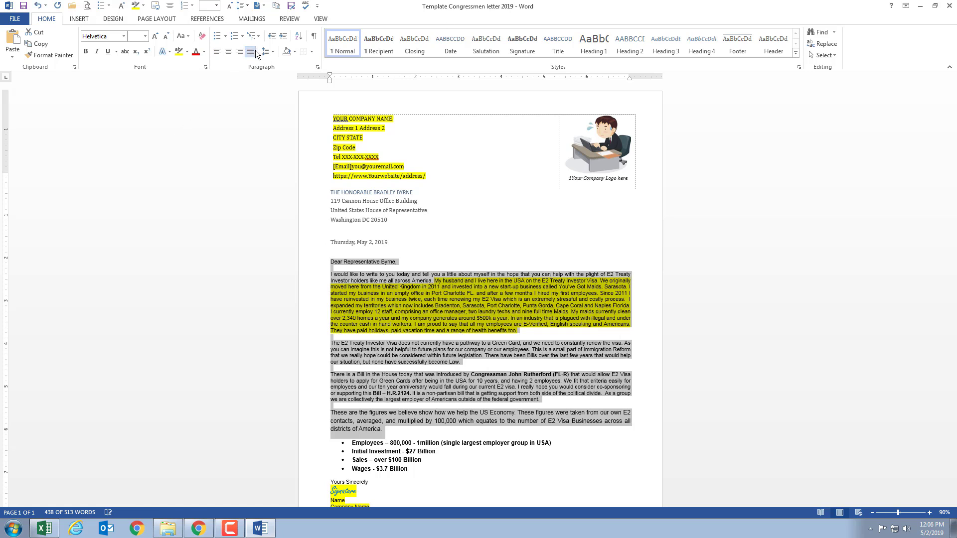
left_click(532, 477)
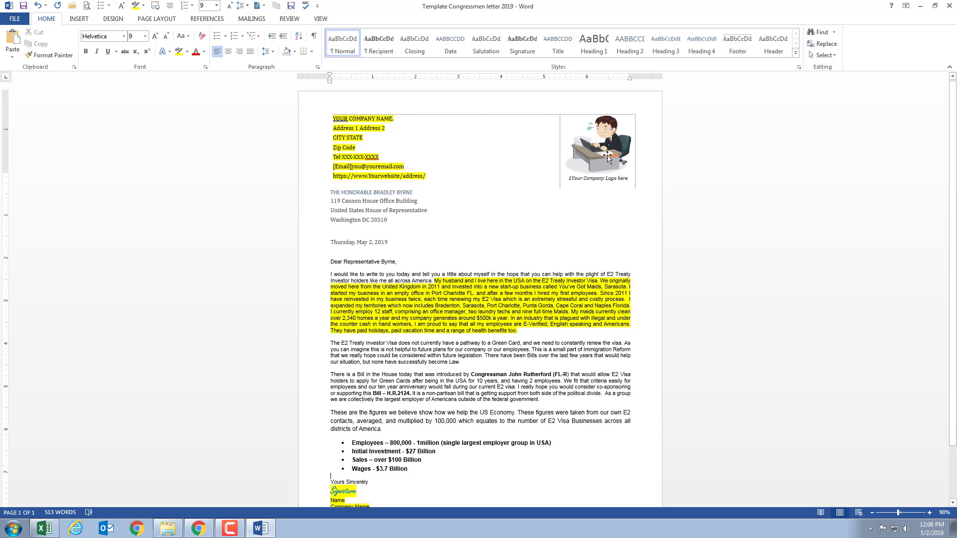
- Preview the congressmen letter for the last recipient, and save and close the document
left_click(252, 18)
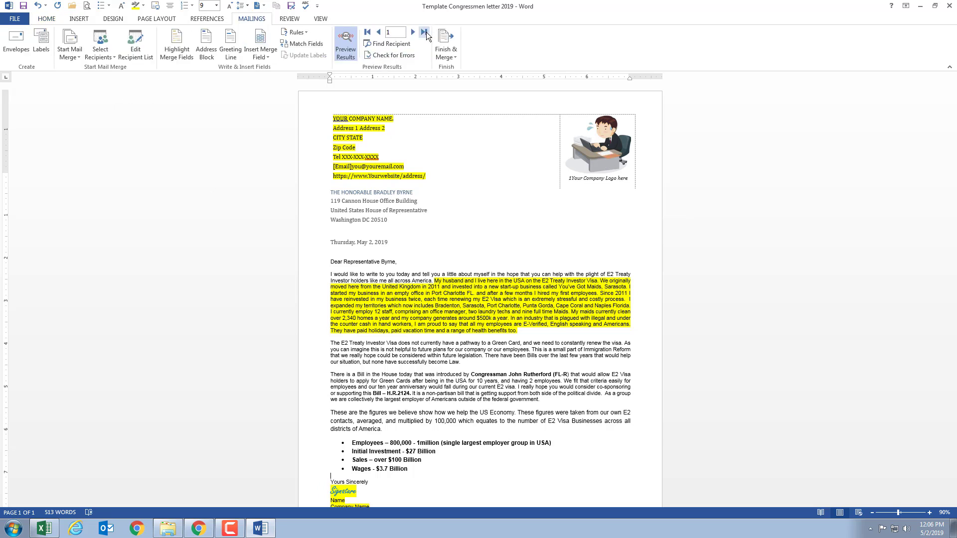
left_click(424, 32)
left_click(24, 7)
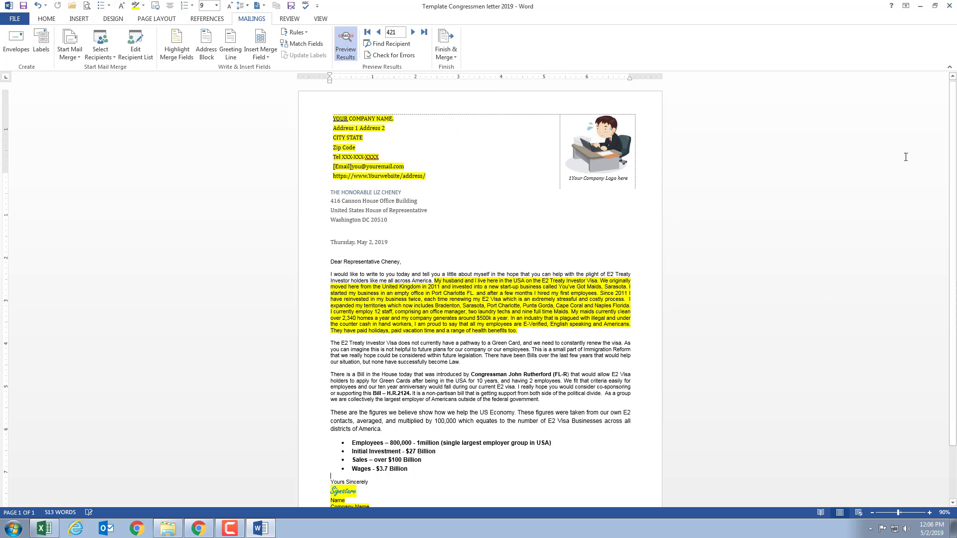
left_click(950, 6)
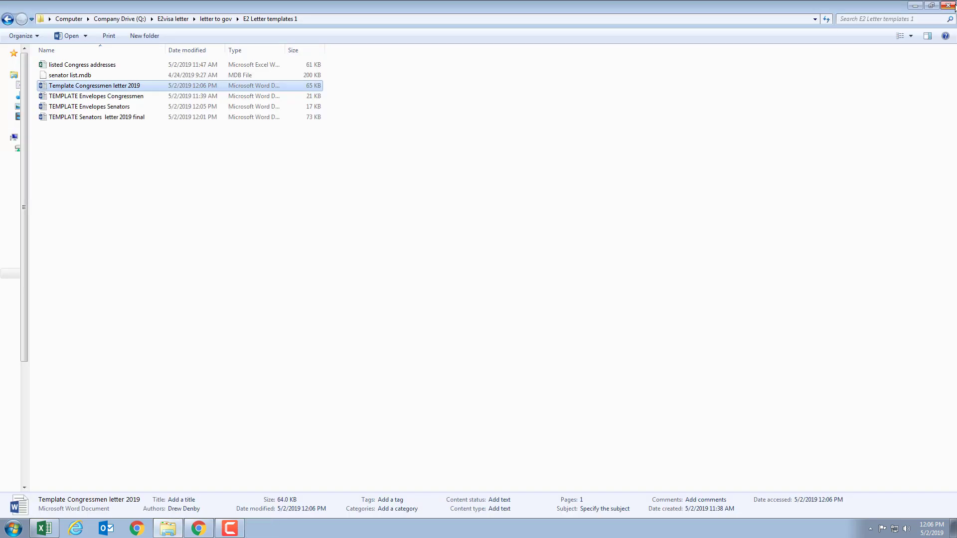
- Open the TEMPLATE Envelopes Congressmen document with its database data allowed, look over the envelope layout, and close it
left_click(82, 98)
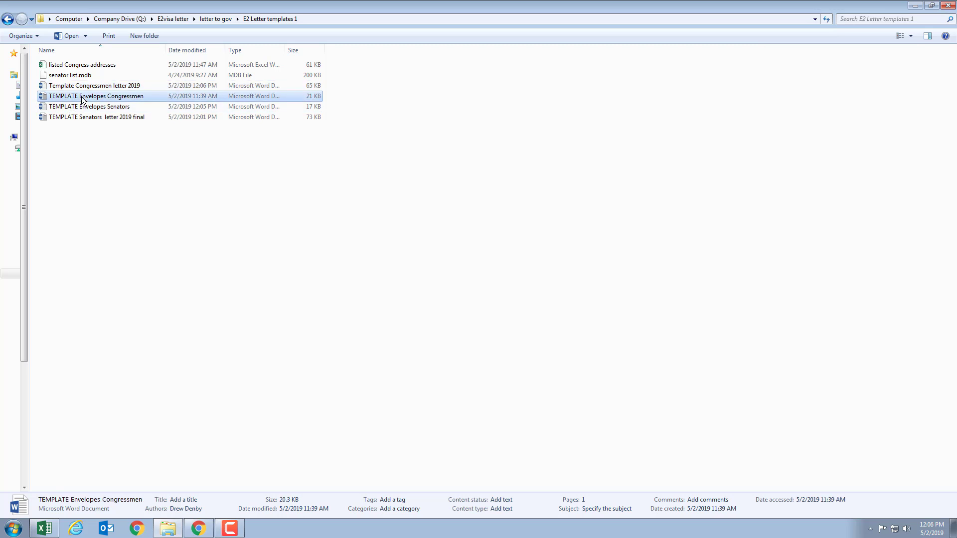
double_click(82, 97)
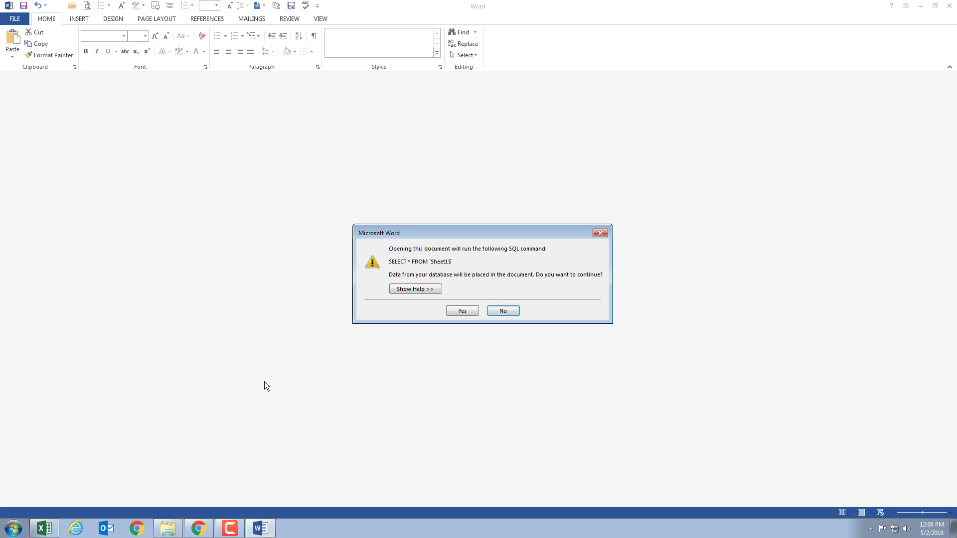
left_click(453, 311)
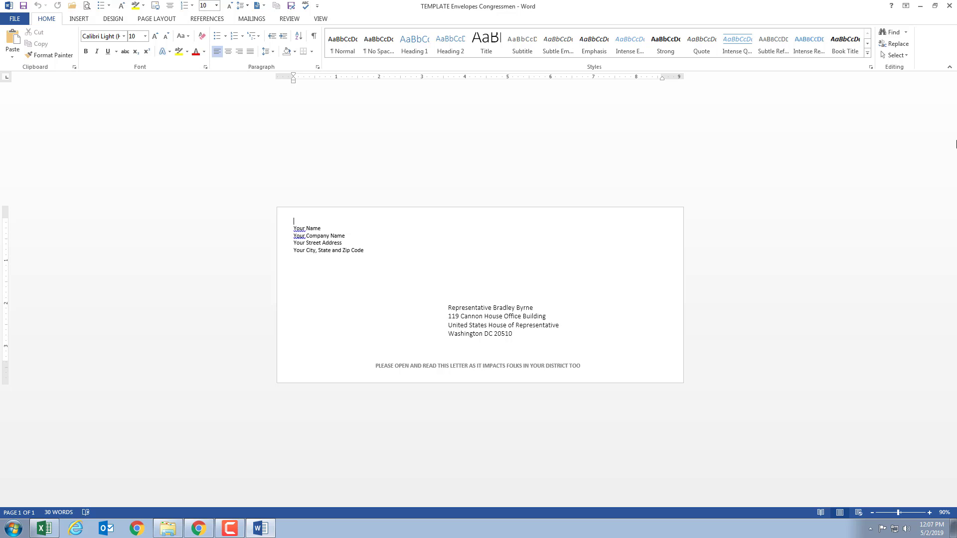
left_click(949, 5)
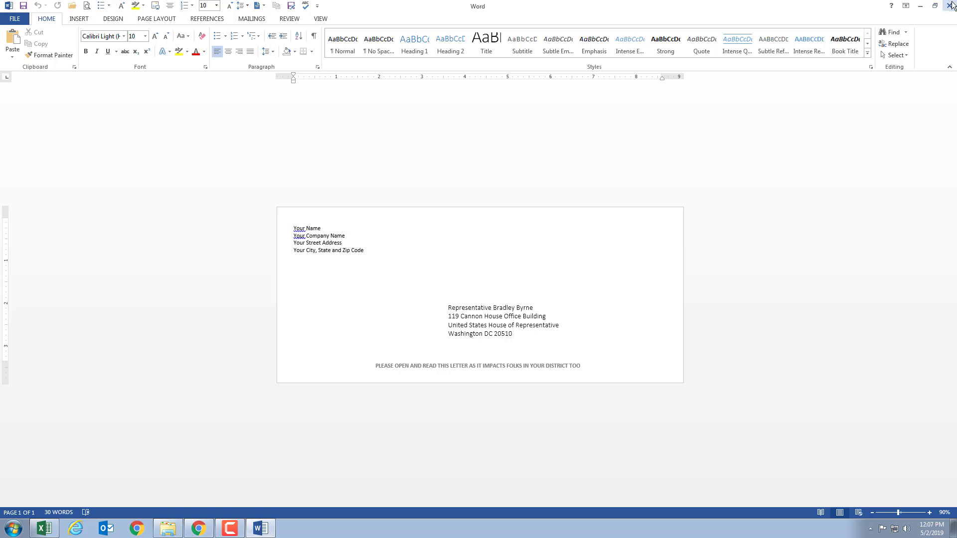